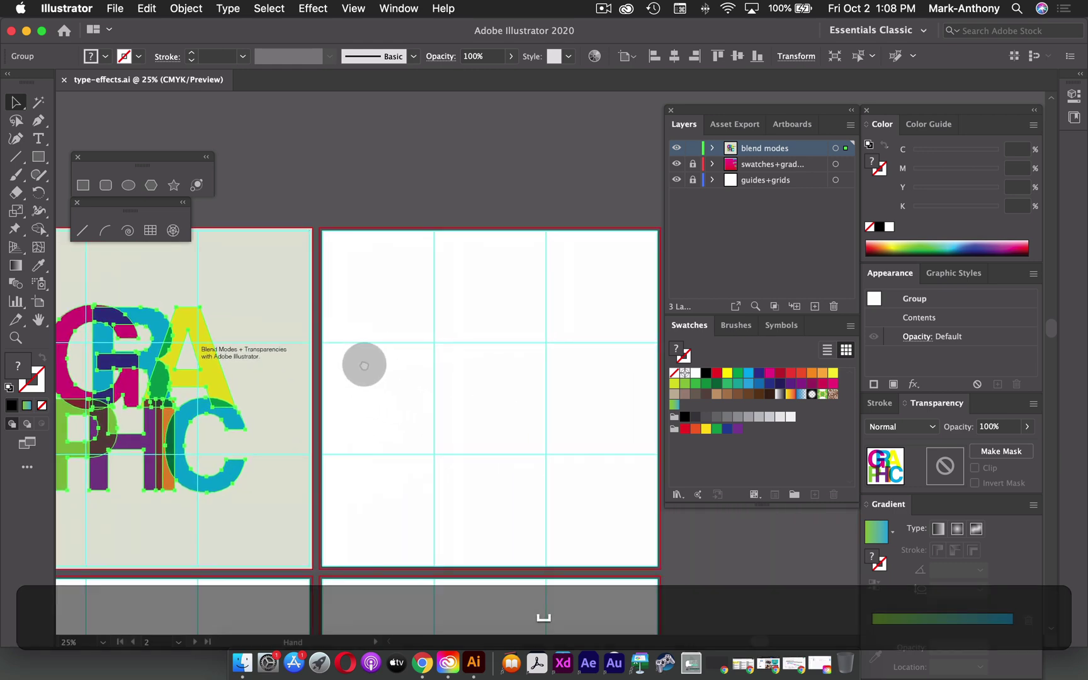
Add a new layer at the top of the stack and name it transform+scale
click(815, 305)
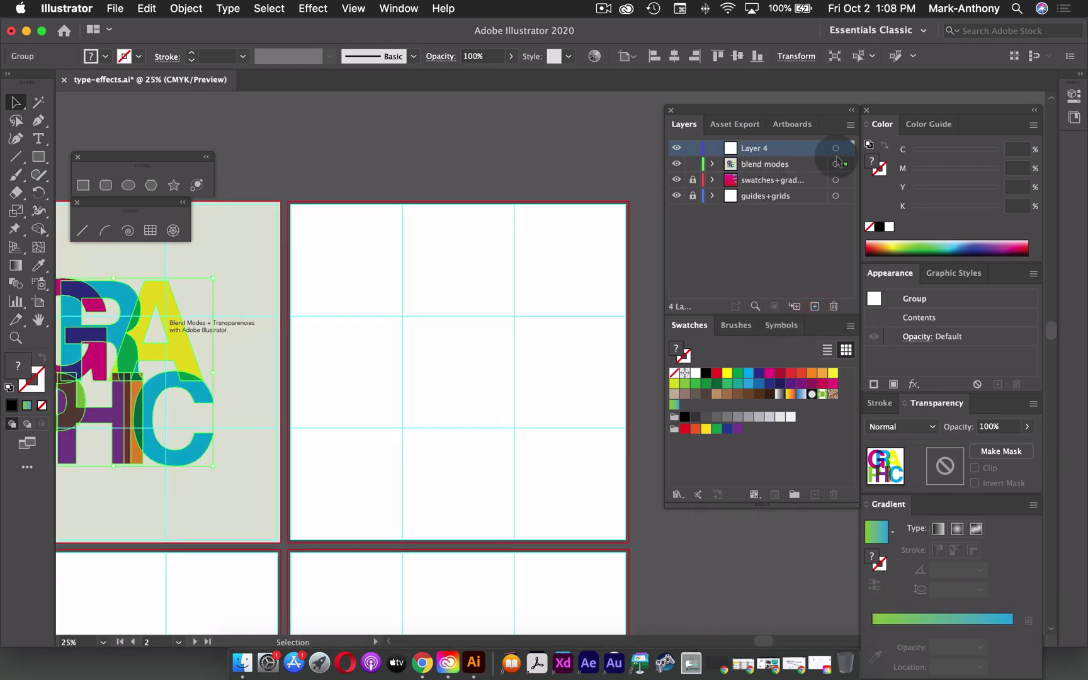
scroll(863, 145, up, 5)
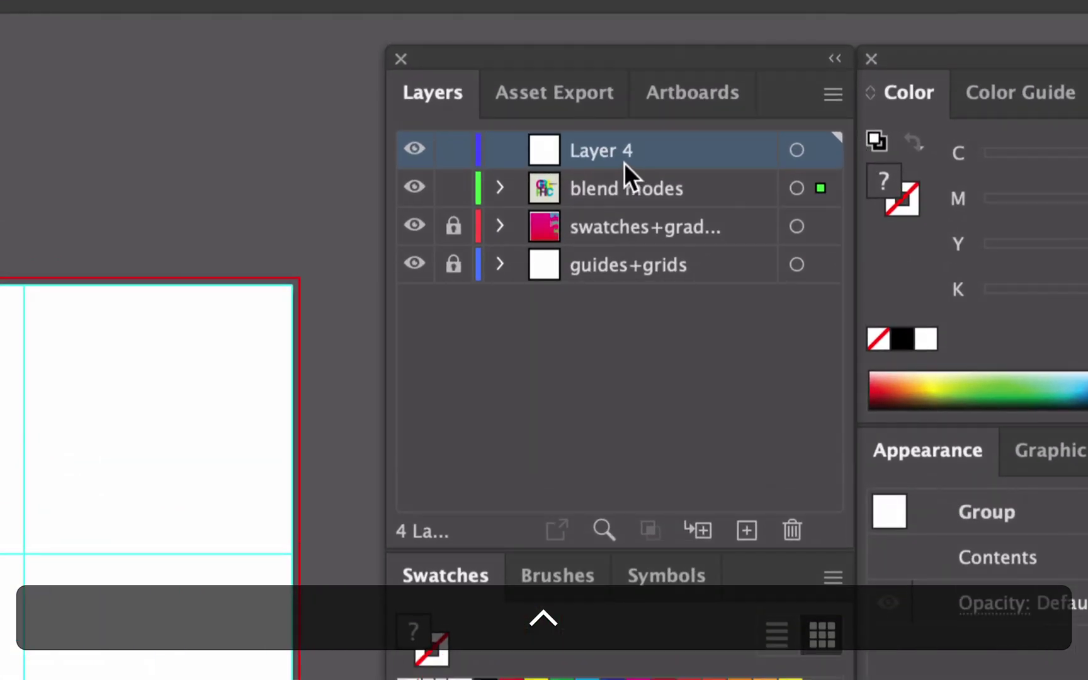
double_click(609, 153)
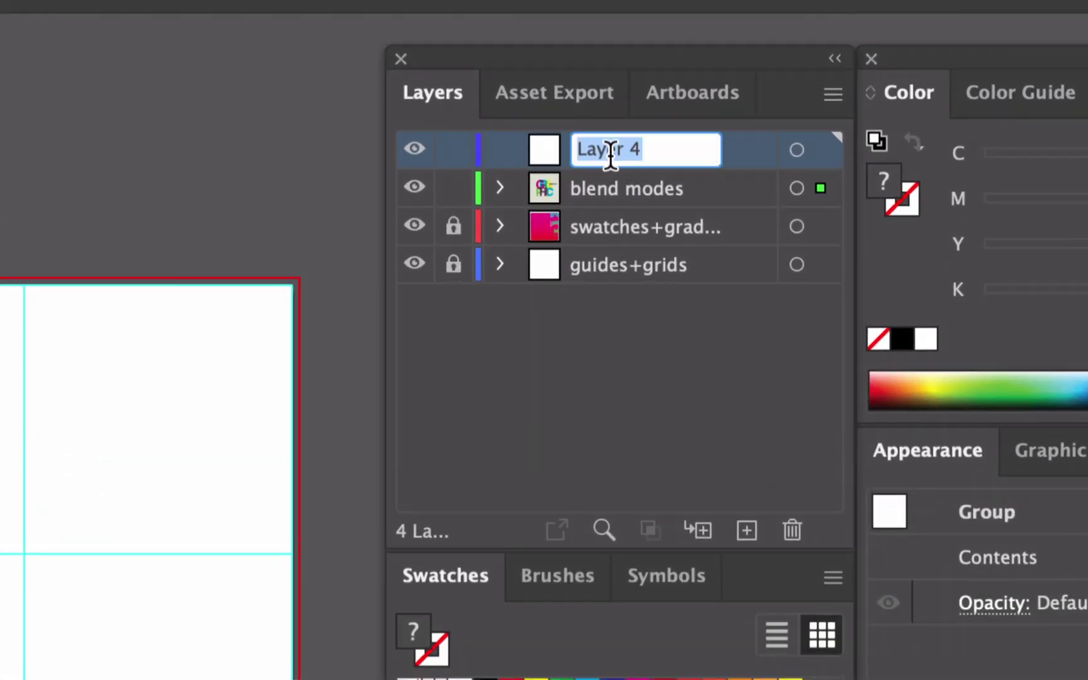
text(transfor)
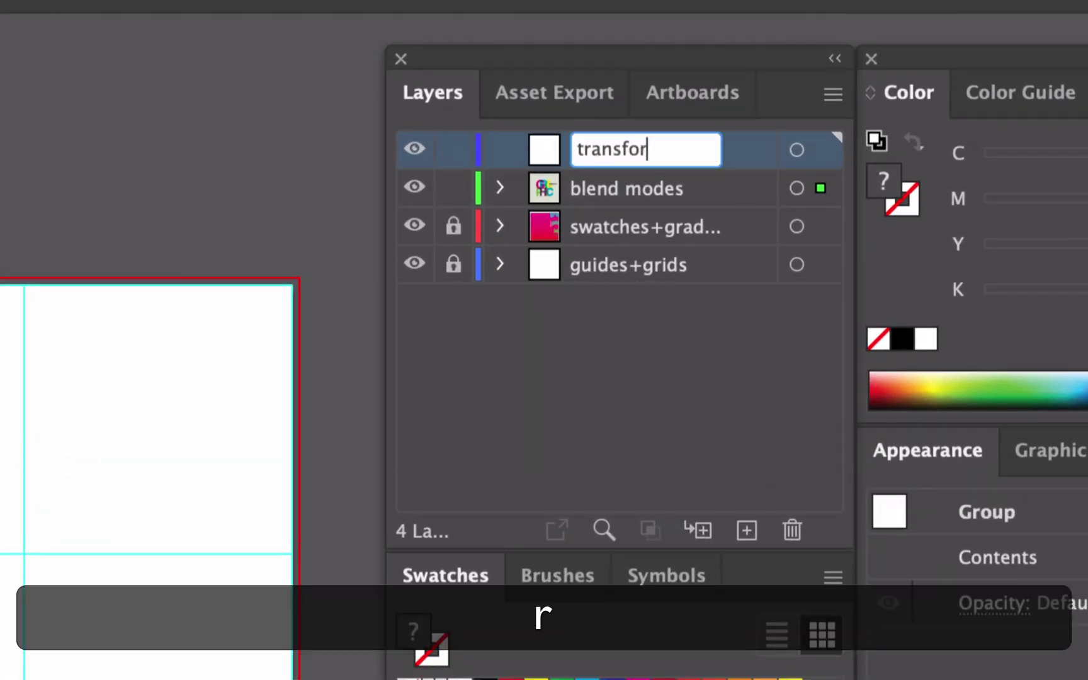
text(m+scale)
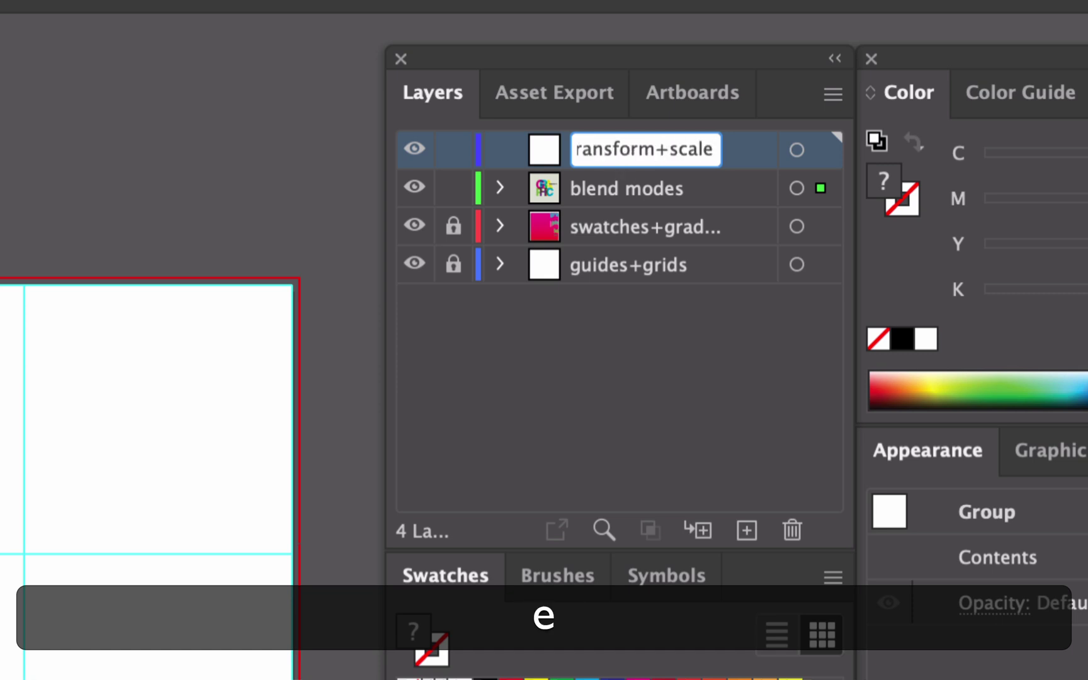
key(Return)
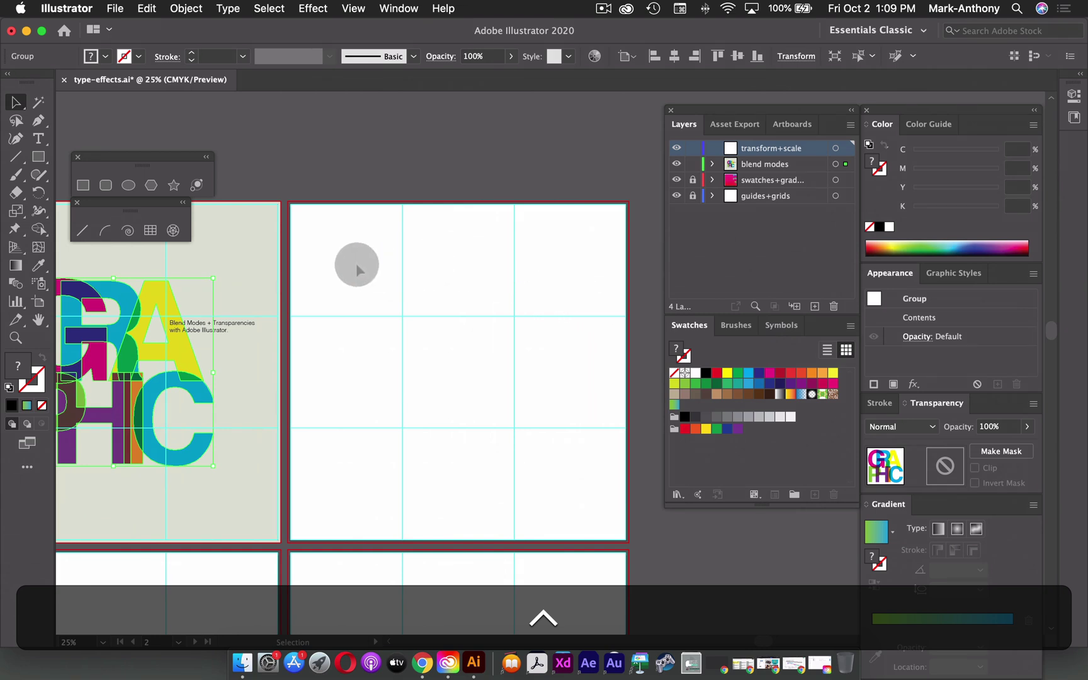
Draw a rectangle covering the whole second artboard and fill it with C0 M15 Y100 K0
click(92, 183)
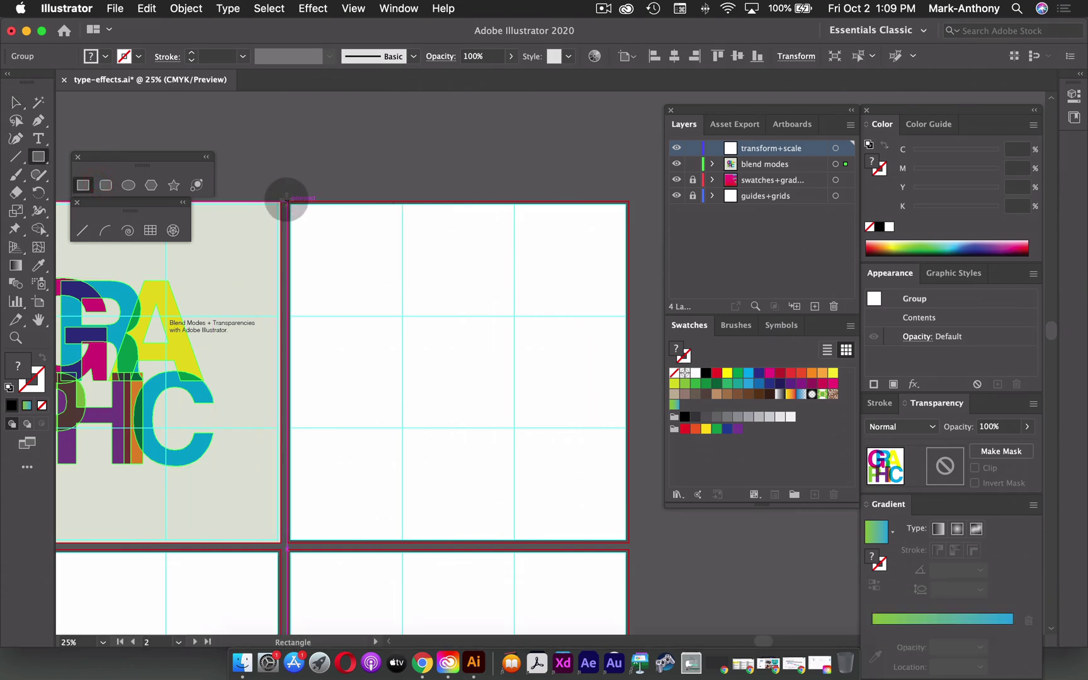
drag(287, 200, 627, 544)
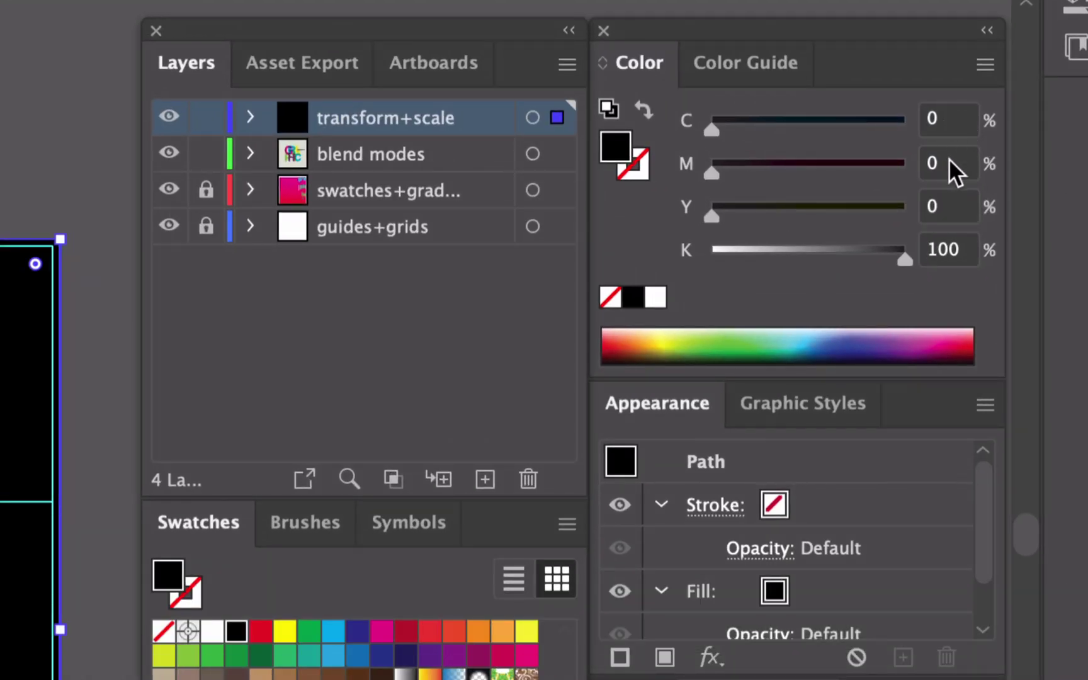
click(921, 162)
text(15)
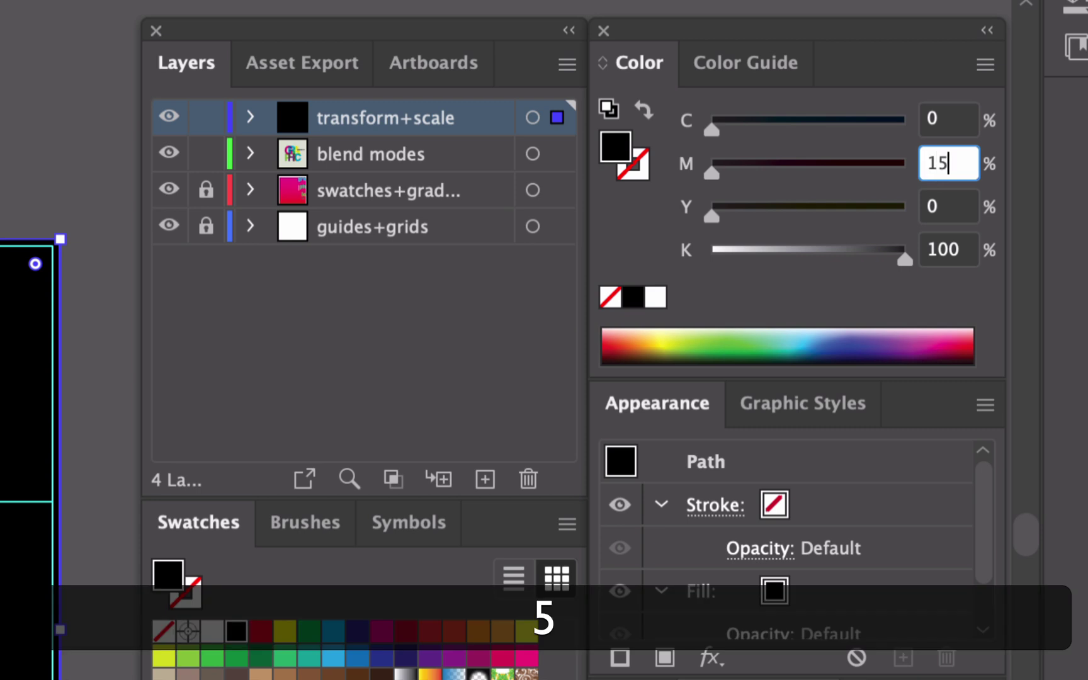
key(Tab)
key(Tab)
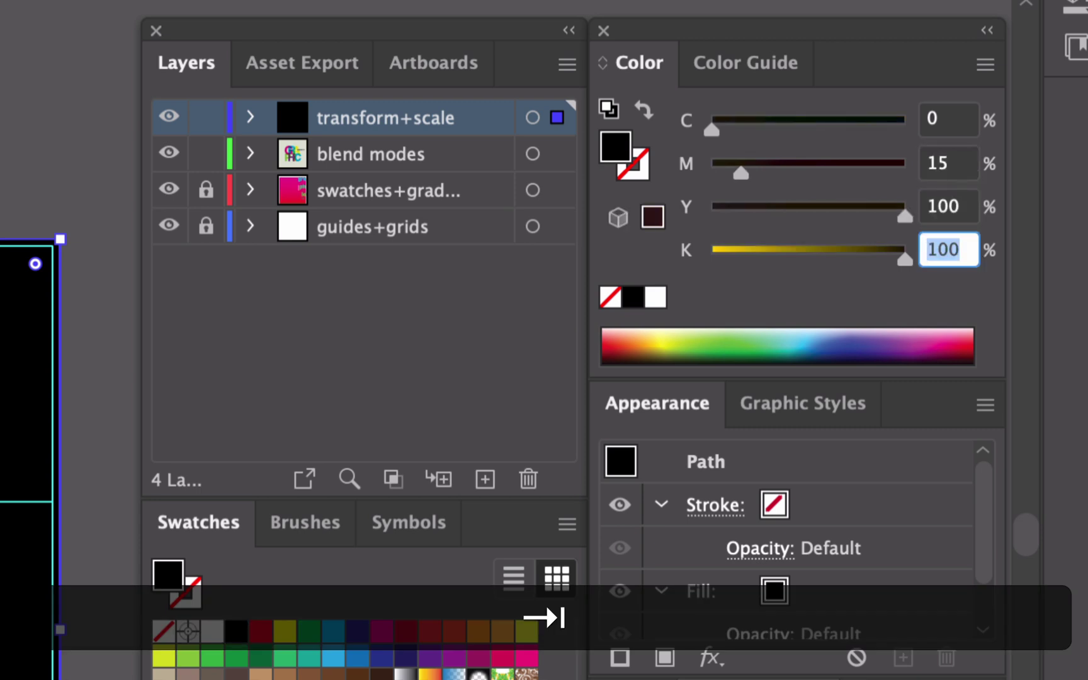
text(0)
key(Tab)
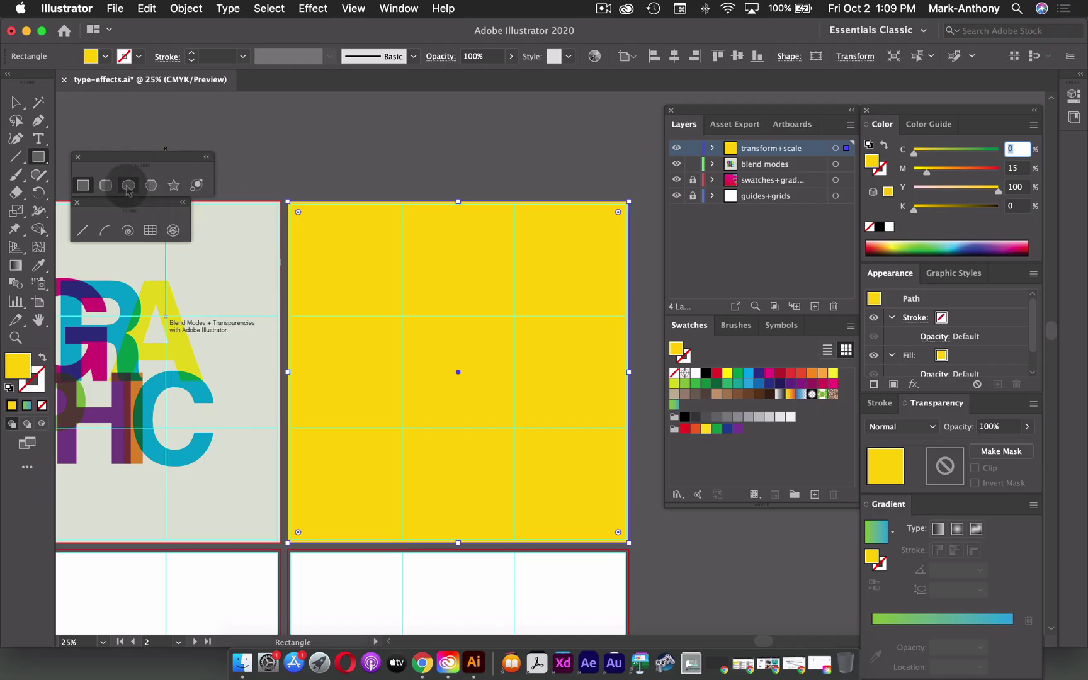
Draw a perfect circle outward from the centre of the yellow artboard
click(128, 186)
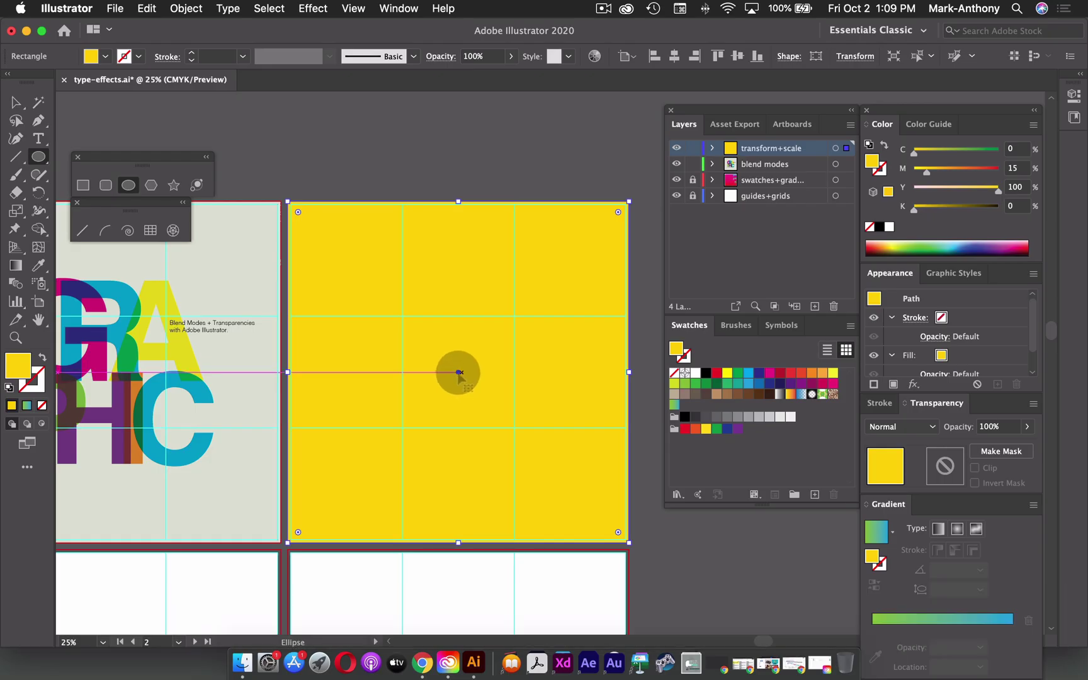
key(alt)
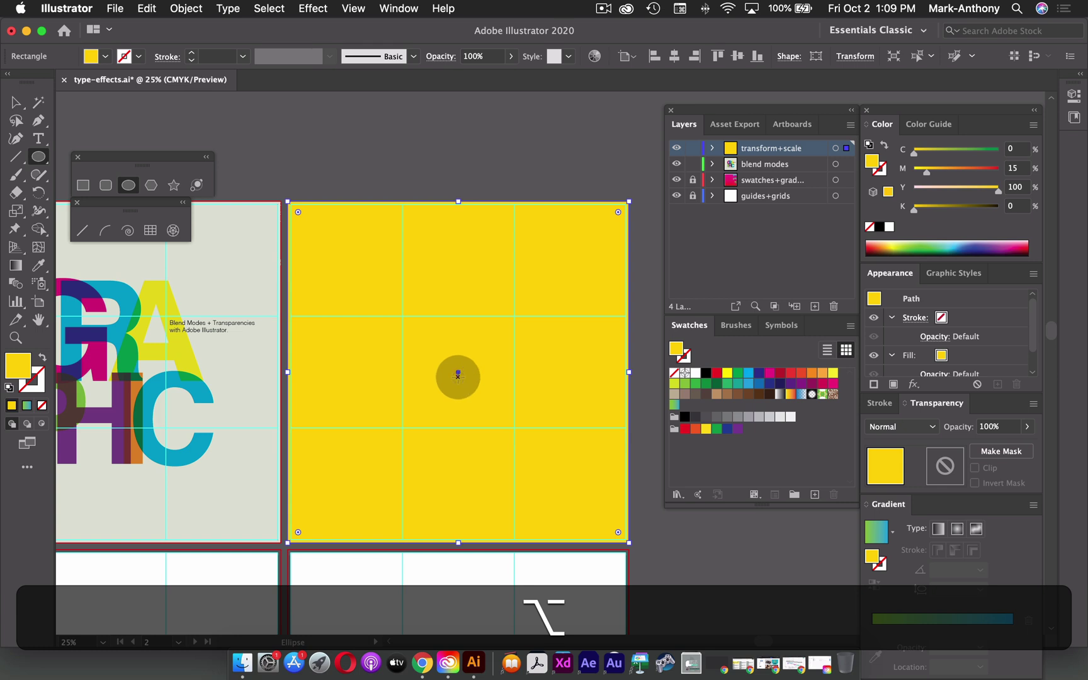
key(shift)
drag(457, 376, 569, 454)
Give the circle a 1 pt stroke and set its fill to None
click(243, 56)
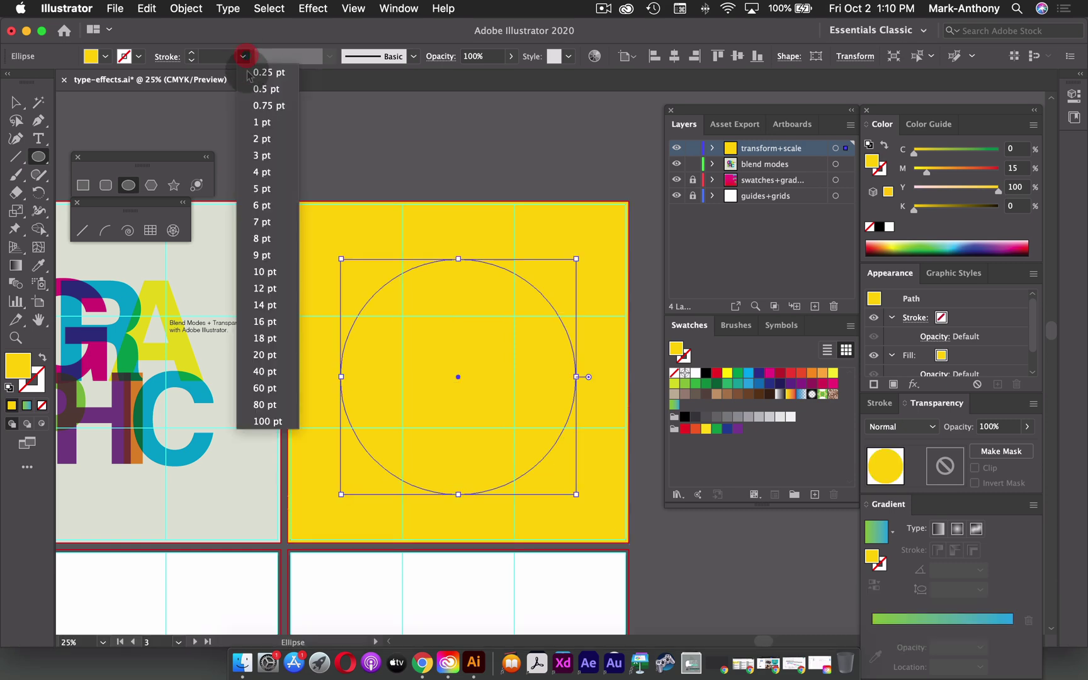
click(259, 124)
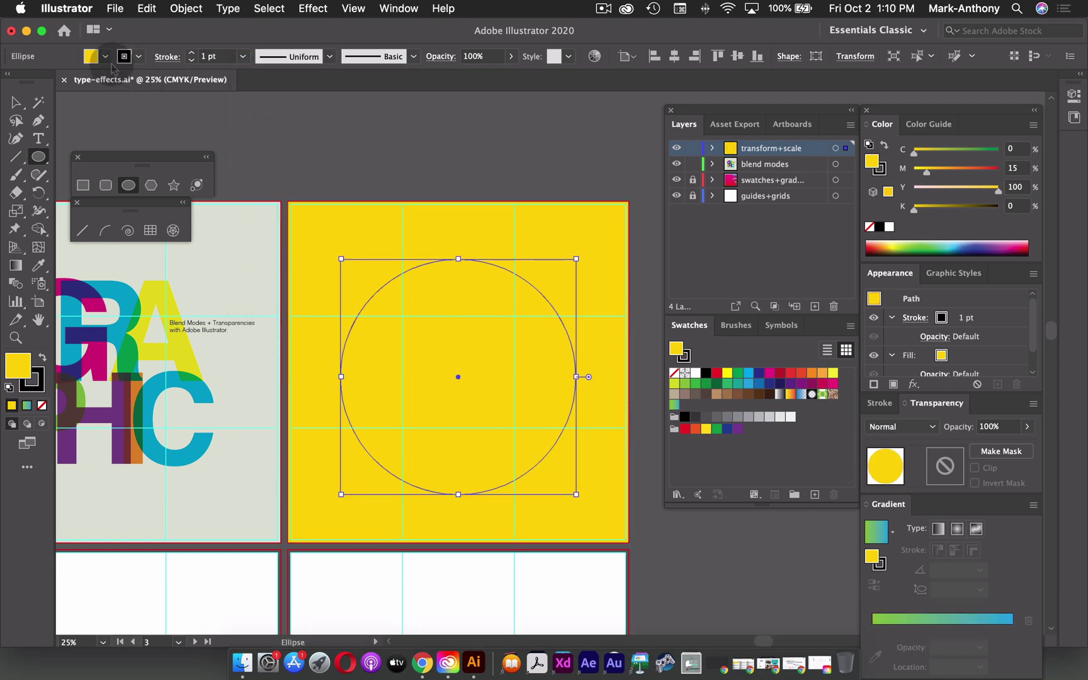
key(ctrl)
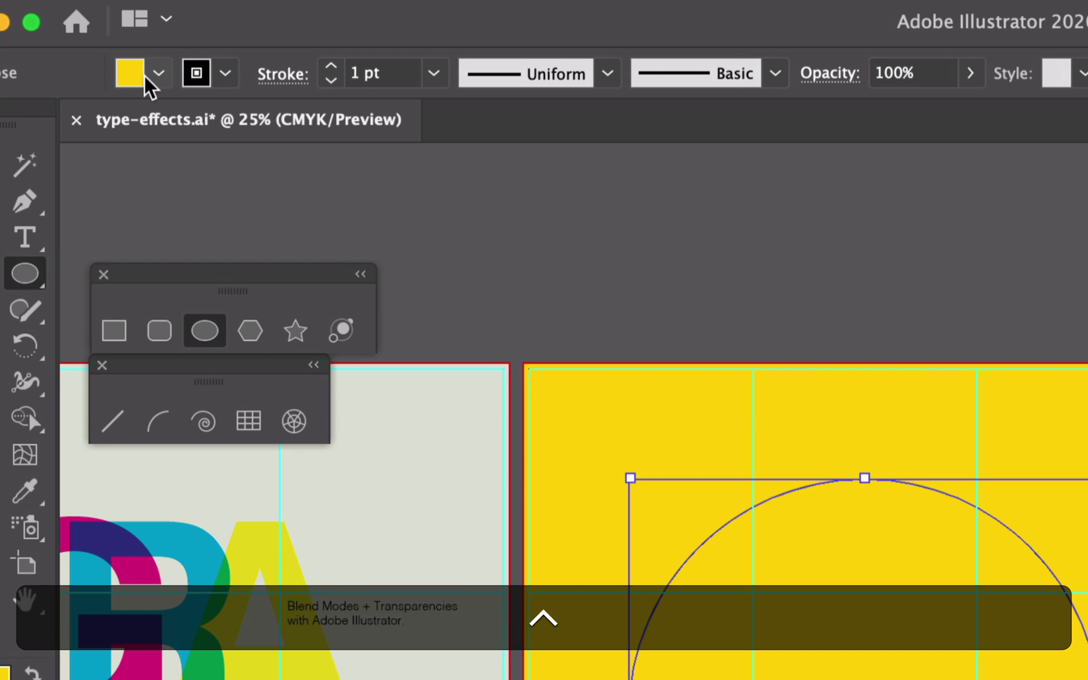
click(105, 56)
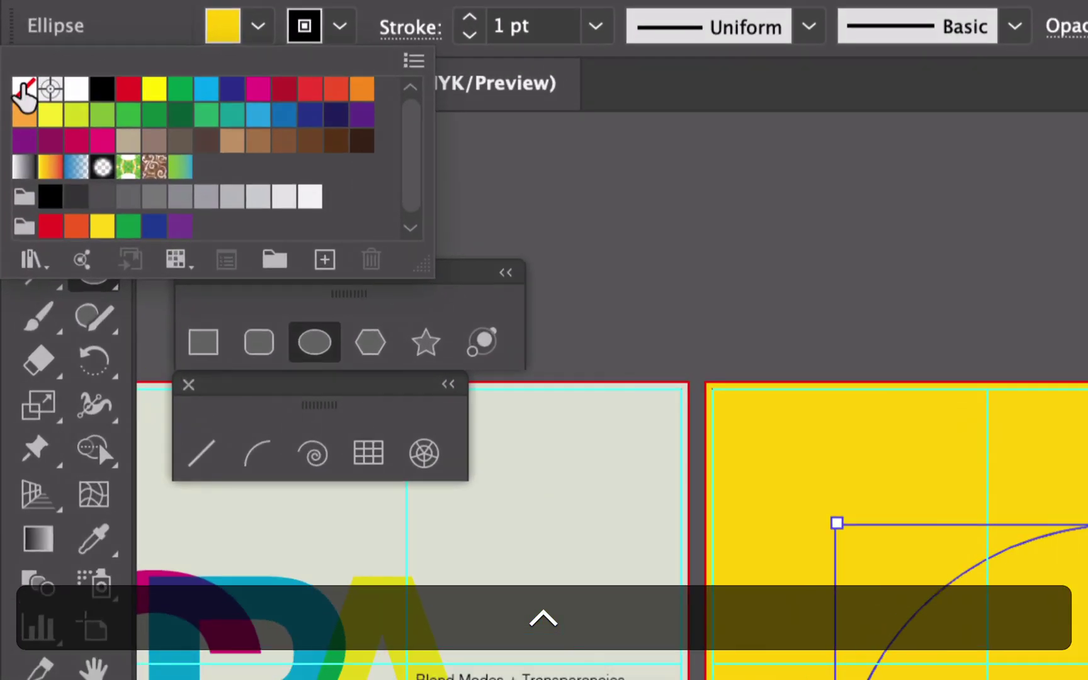
click(20, 86)
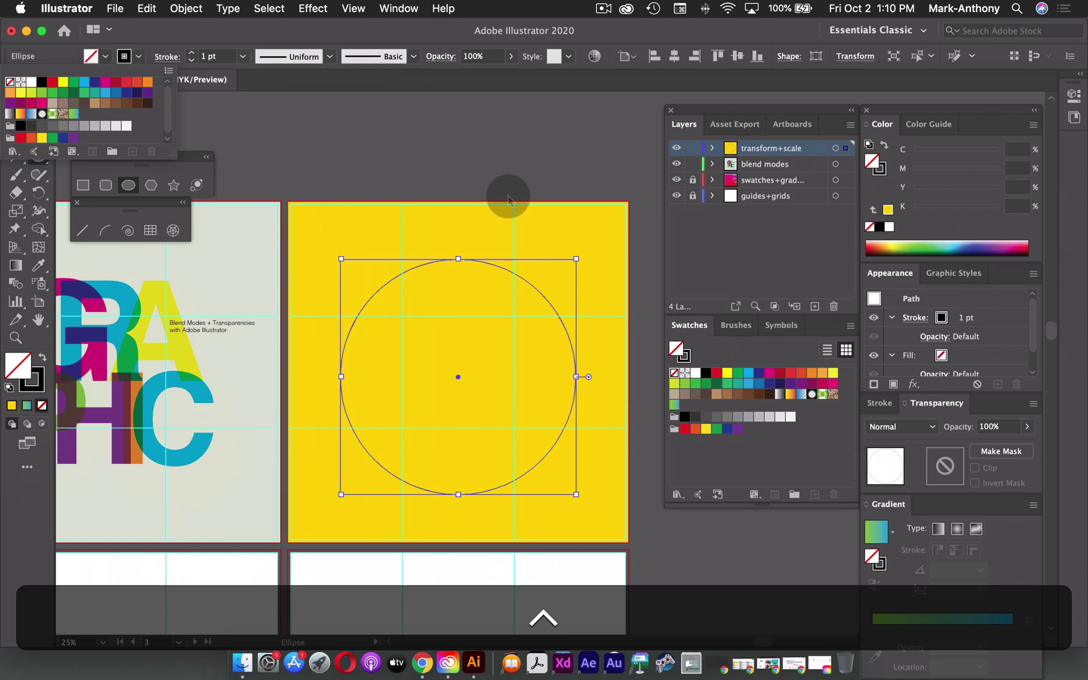
Type 'graphic' along the circle's upper-left edge with the Type on a Path tool
click(889, 260)
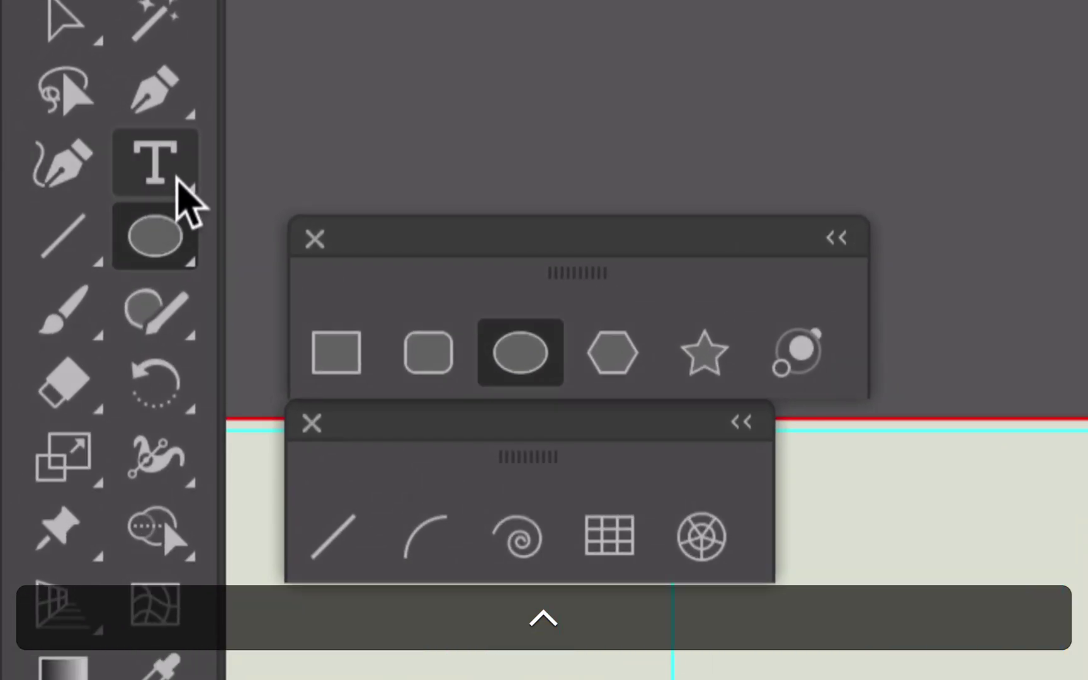
click(122, 165)
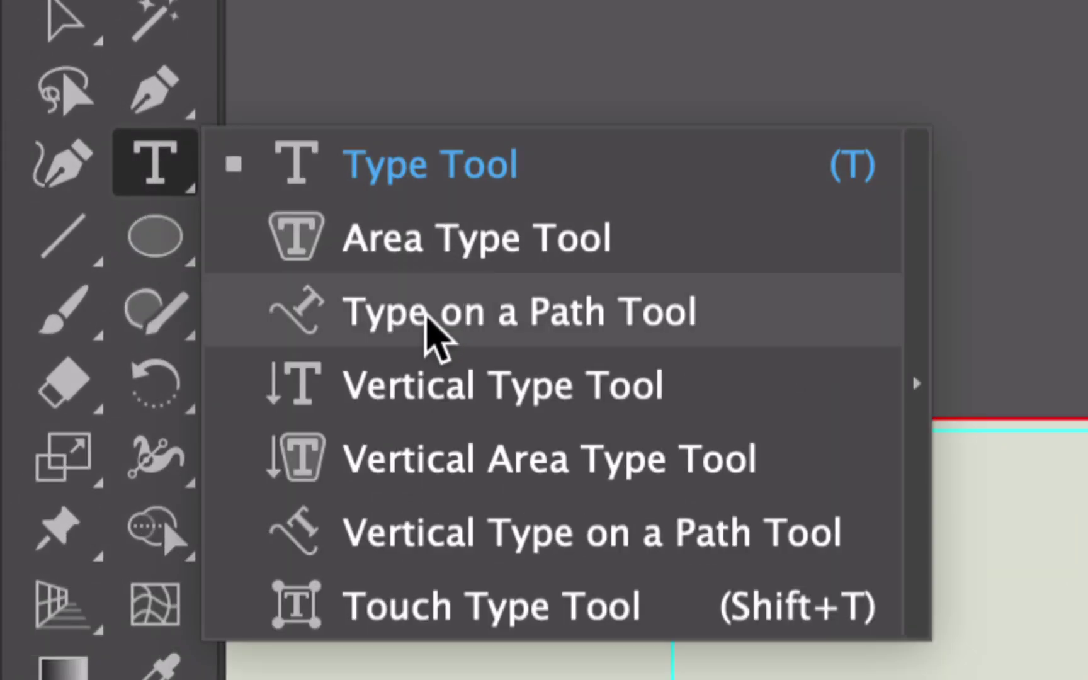
click(427, 317)
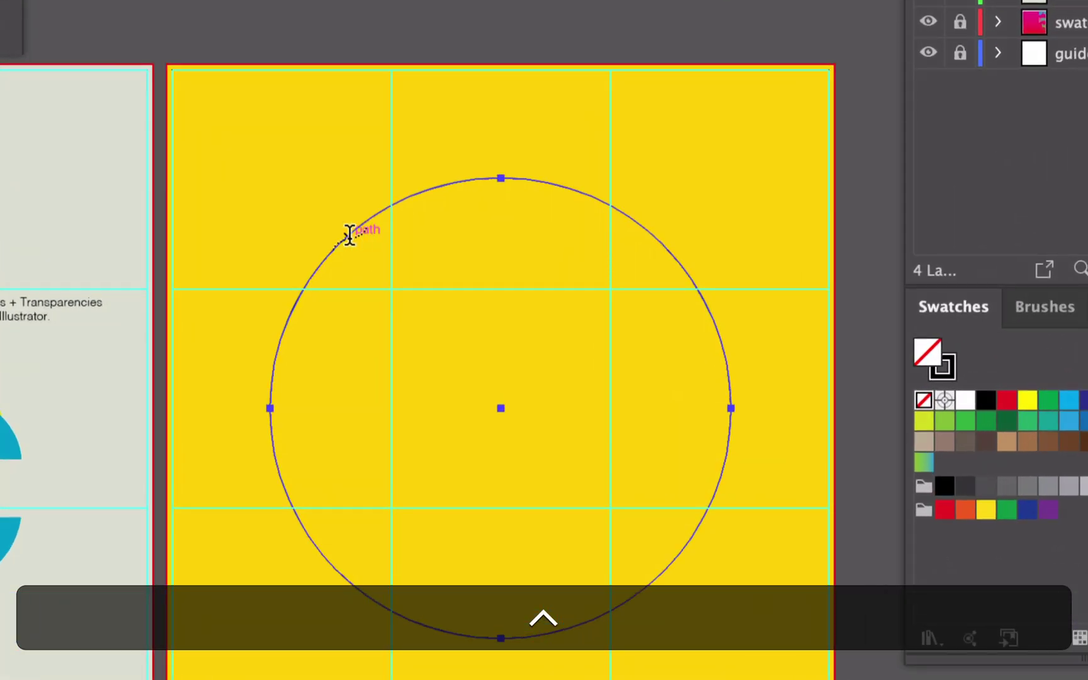
click(350, 233)
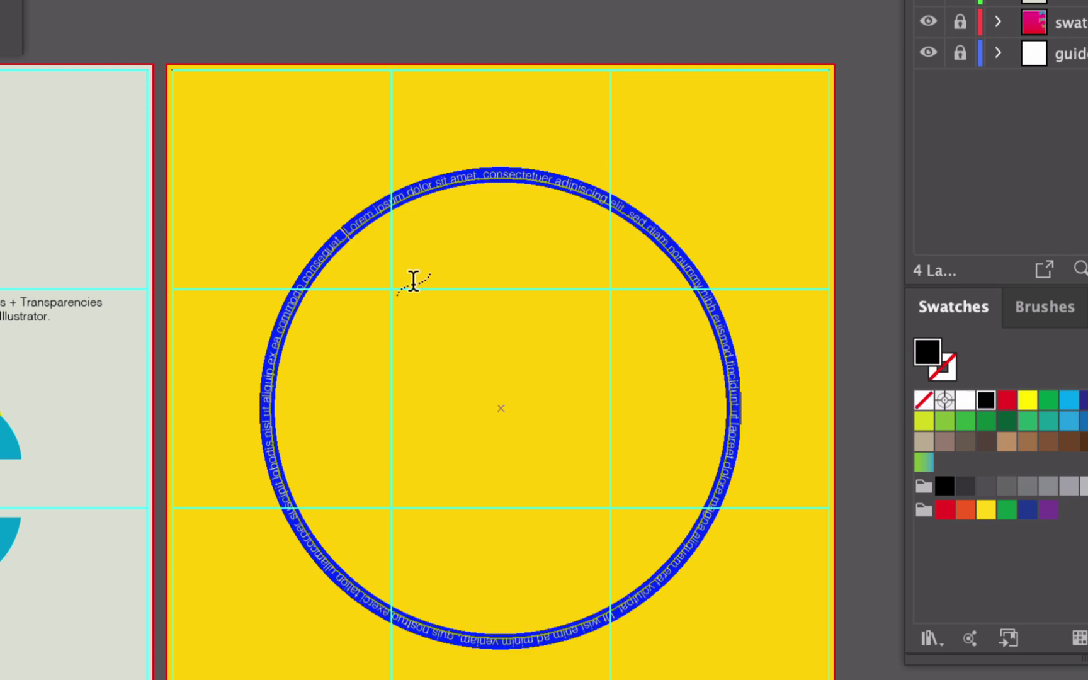
text(gr)
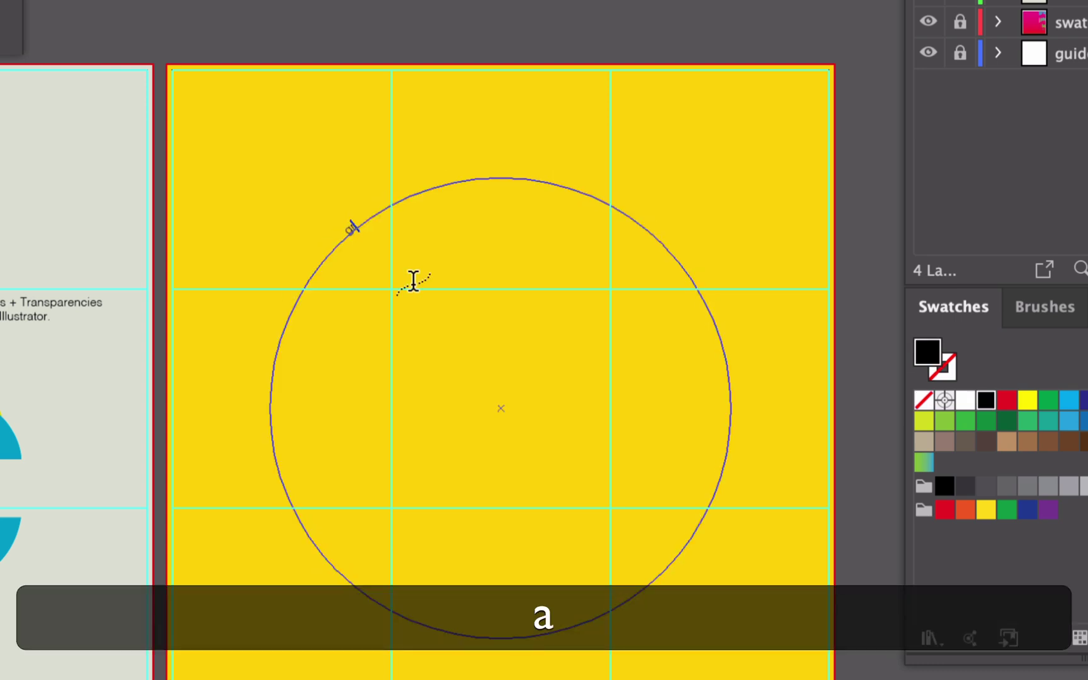
text(aphic)
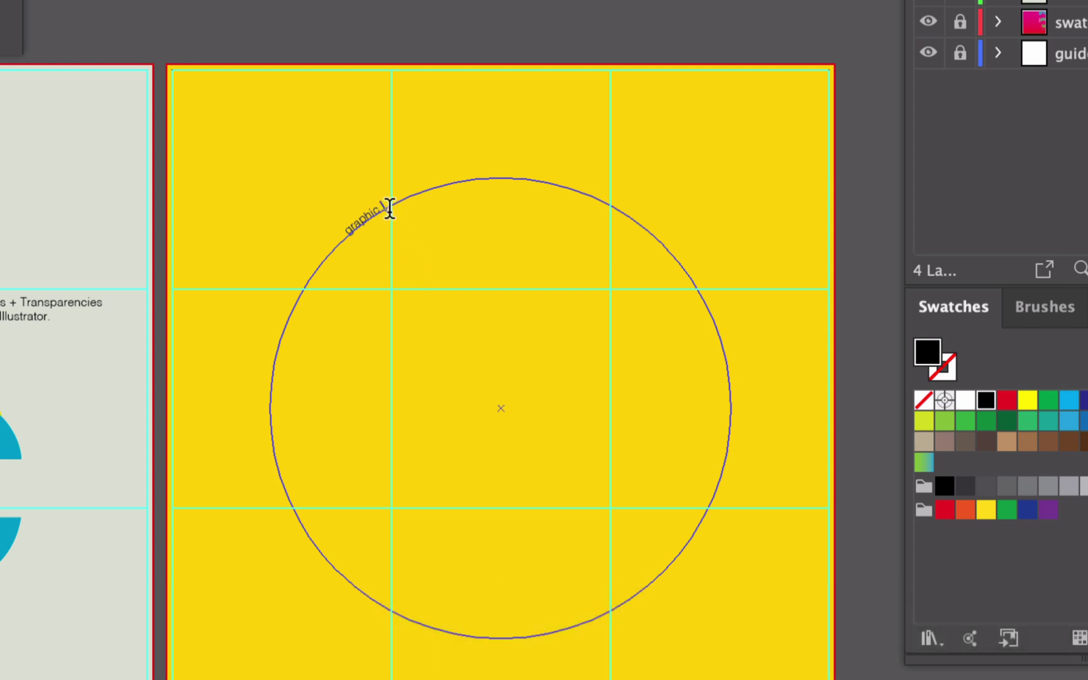
key(ctrl)
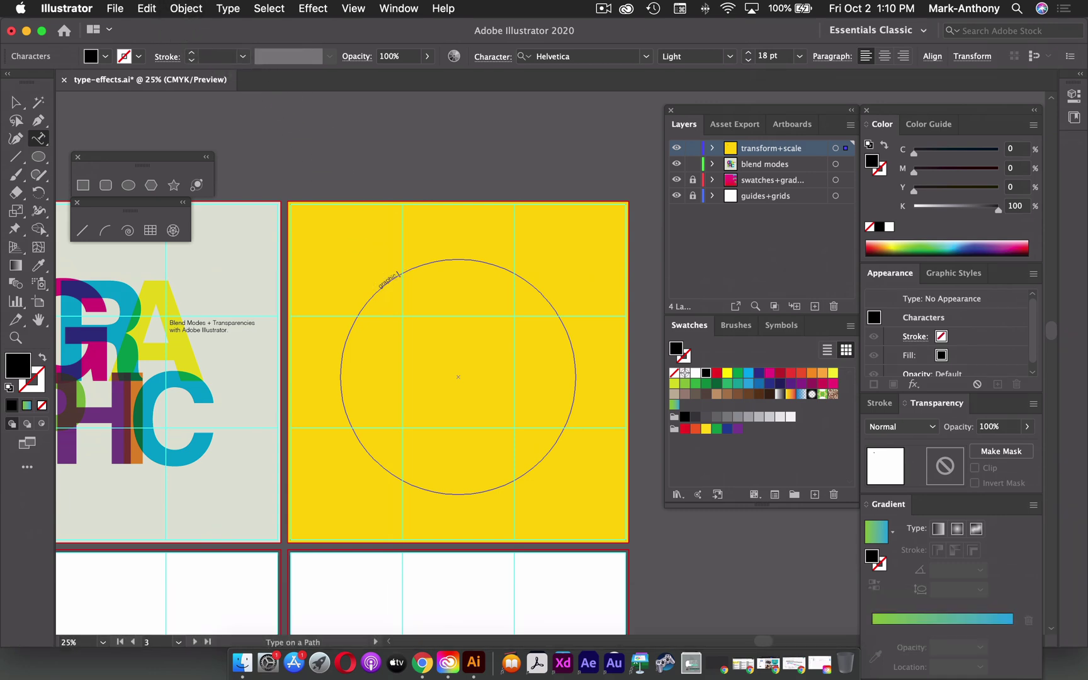
key(ctrl)
Insert a bullet glyph after 'graphic' from the Type > Glyphs panel
click(228, 9)
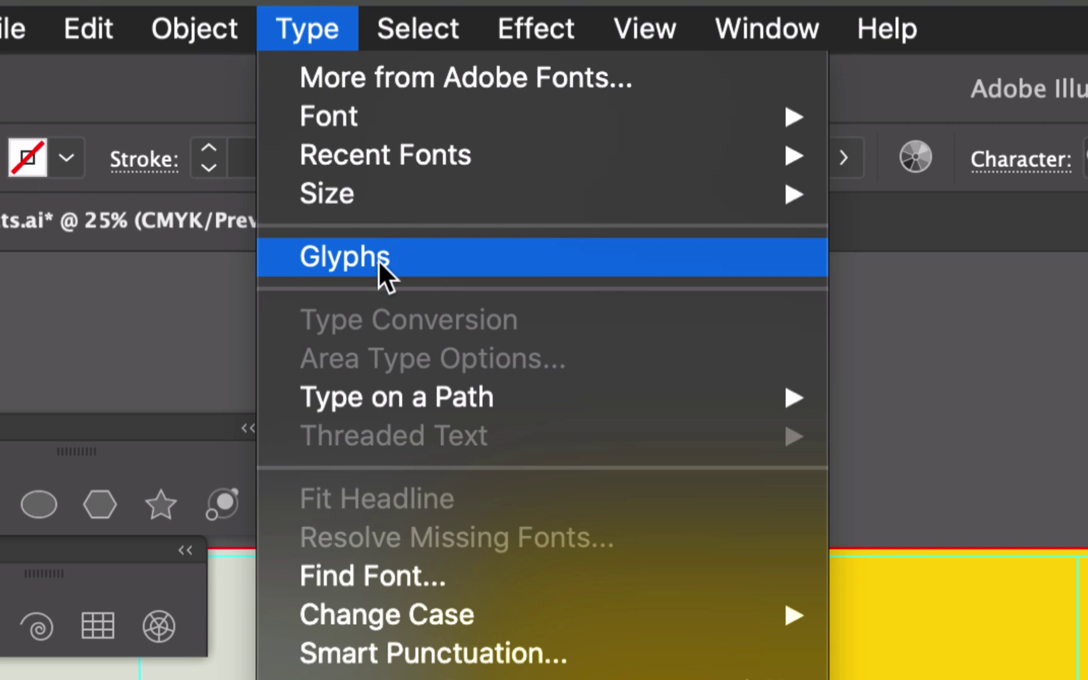
click(378, 258)
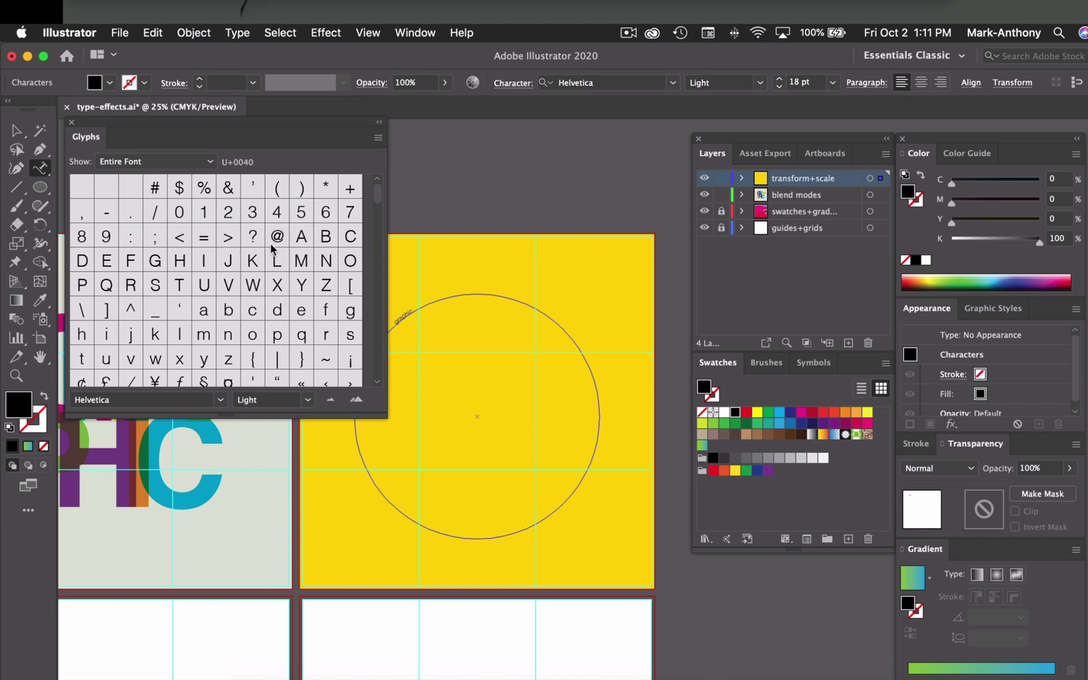
scroll(258, 267, down, 3)
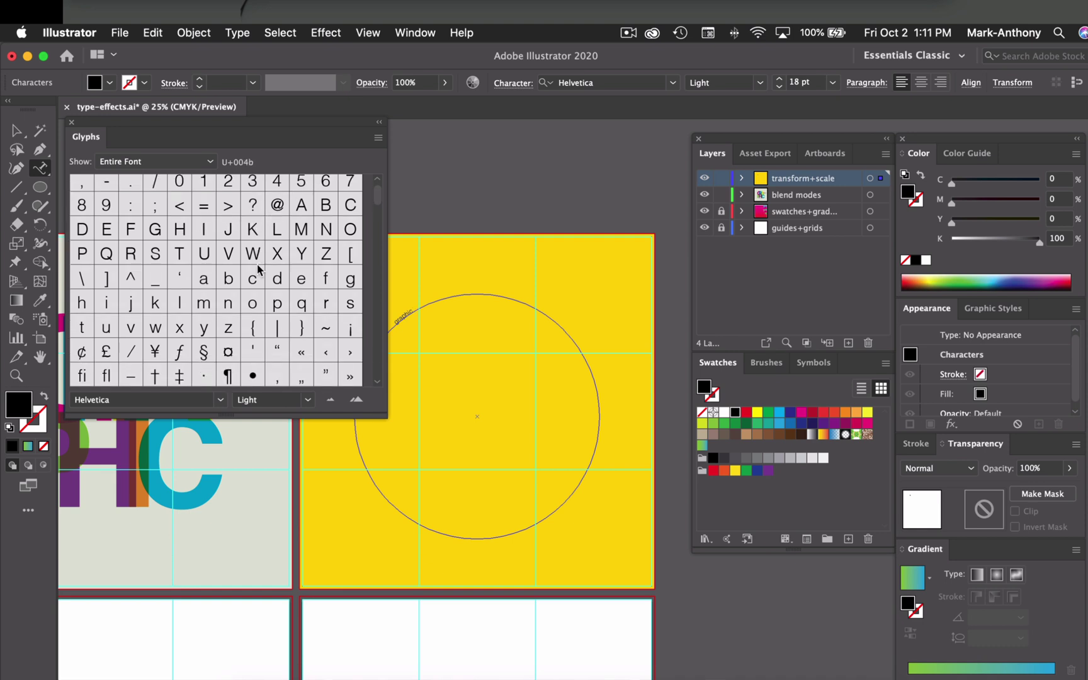
scroll(258, 267, down, 2)
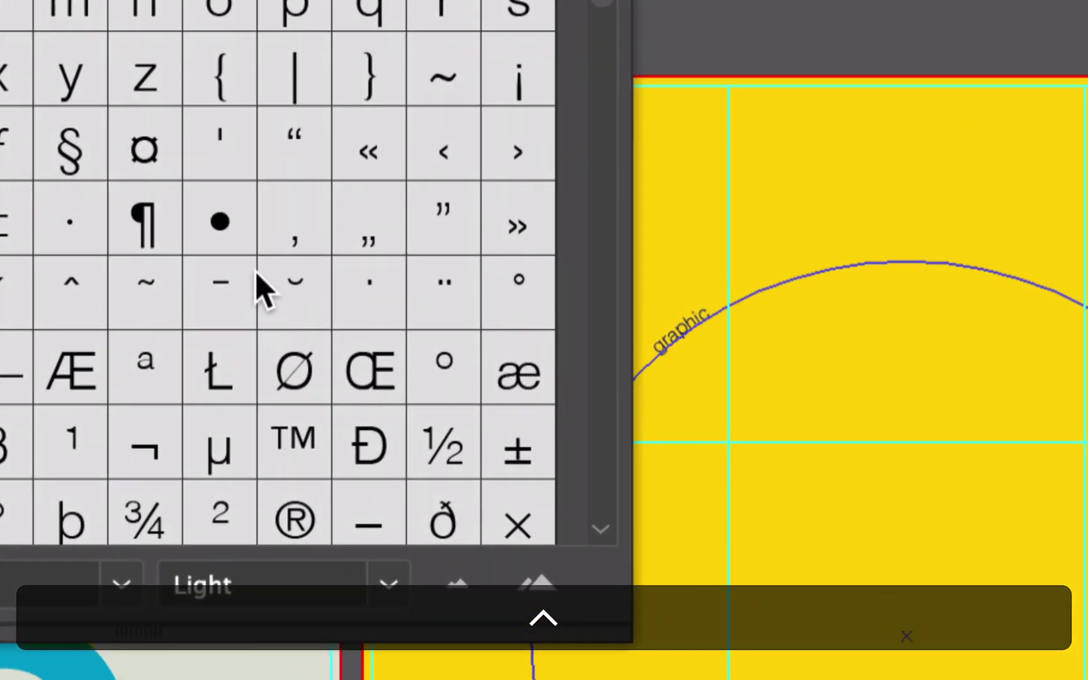
double_click(219, 222)
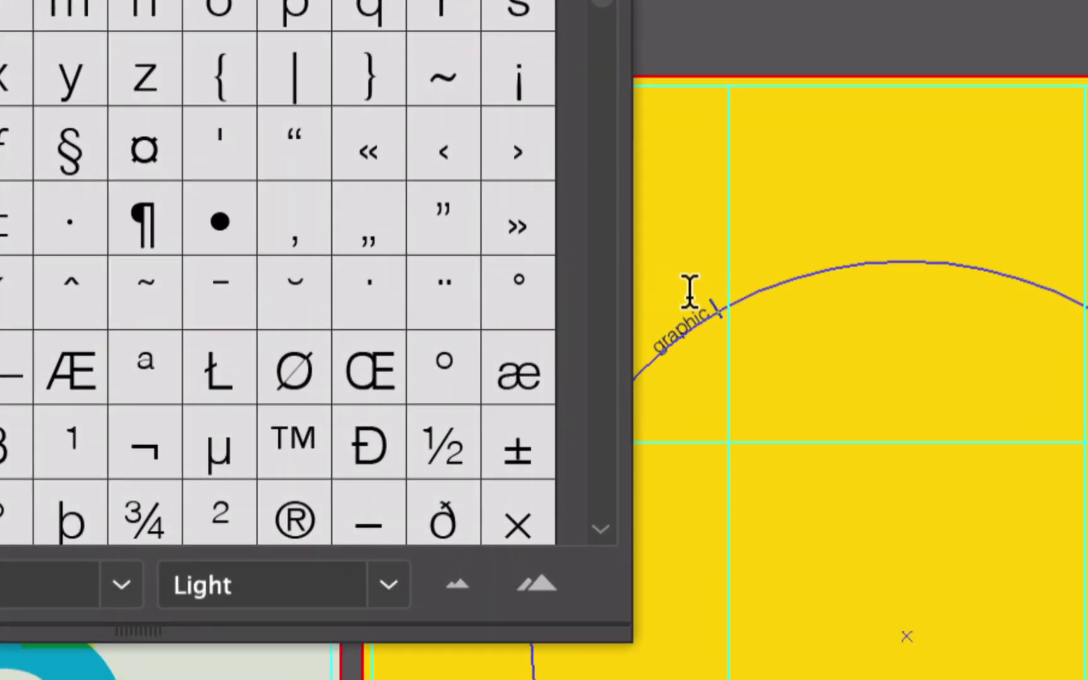
double_click(221, 220)
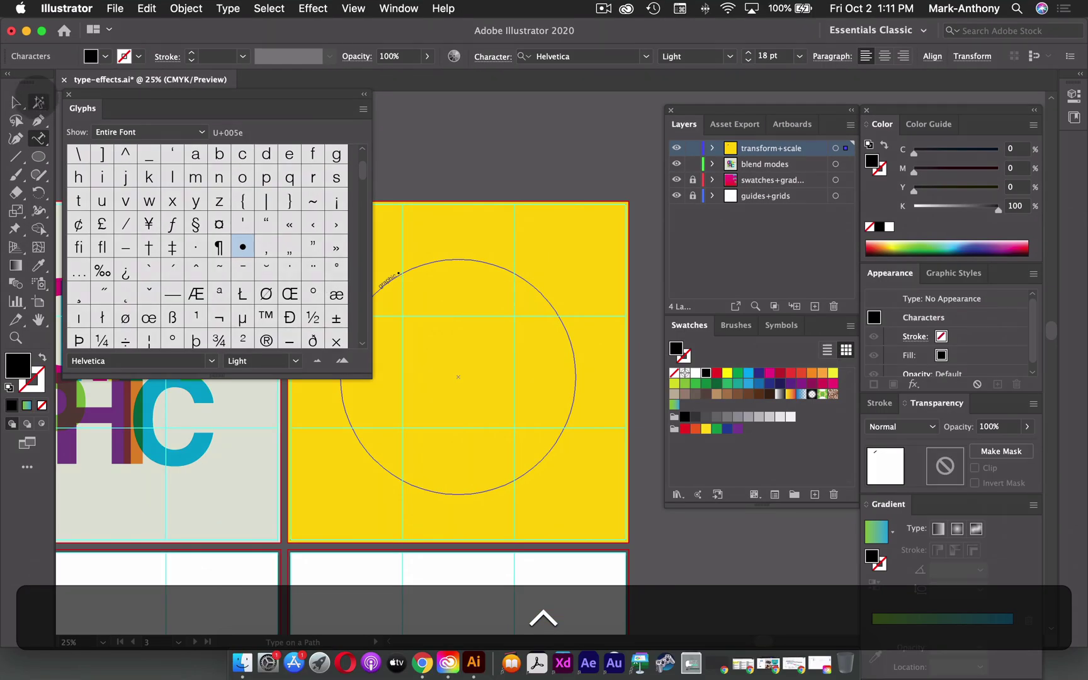
Copy 'graphic •' and paste it repeatedly at the text's end around the circle
click(68, 94)
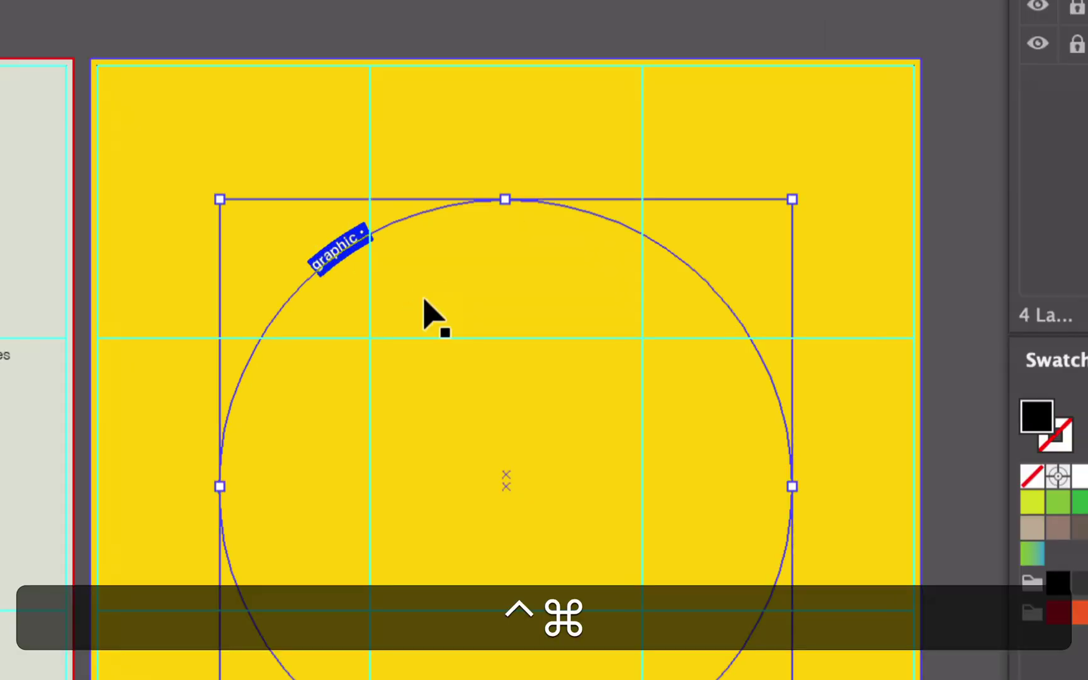
key(ctrl+super+c)
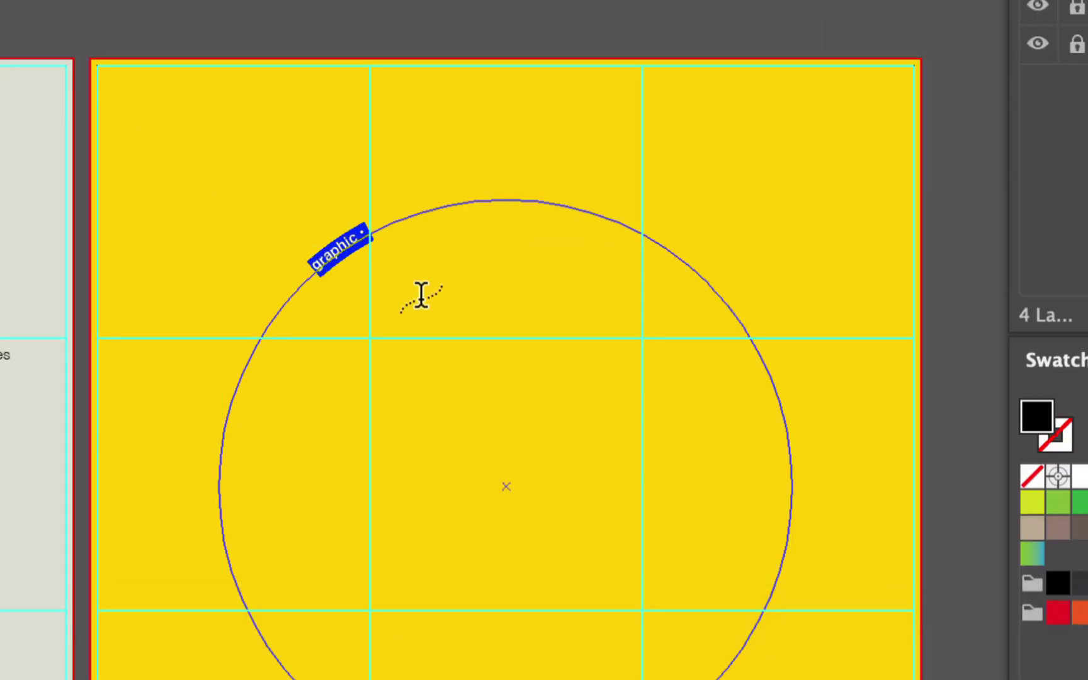
click(378, 227)
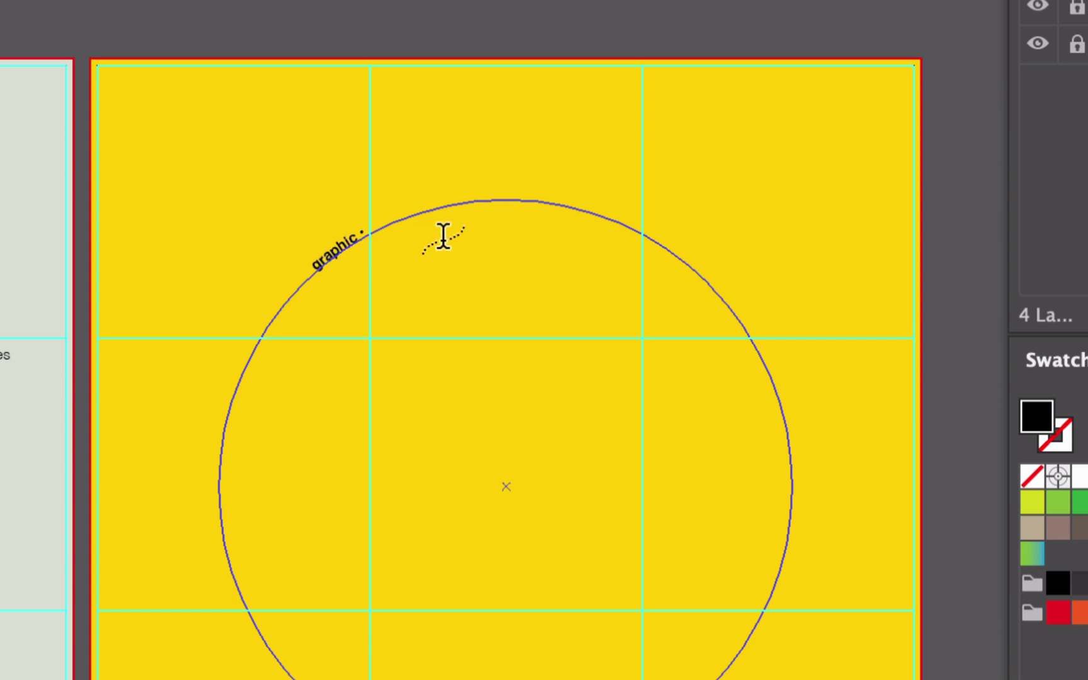
text(graphic •)
text(graphic •)
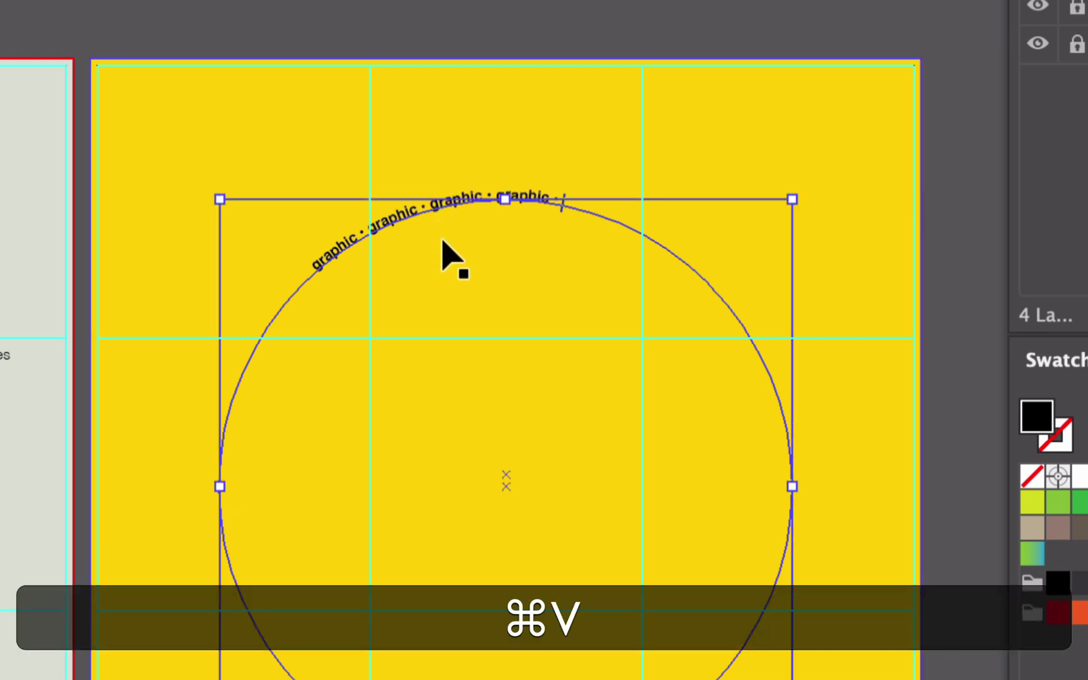
key(super+v)
key(super+v)
key(super+v)
key(super+v)
key(super+v)
key(super+v)
key(super+v)
key(super+v)
key(super+v)
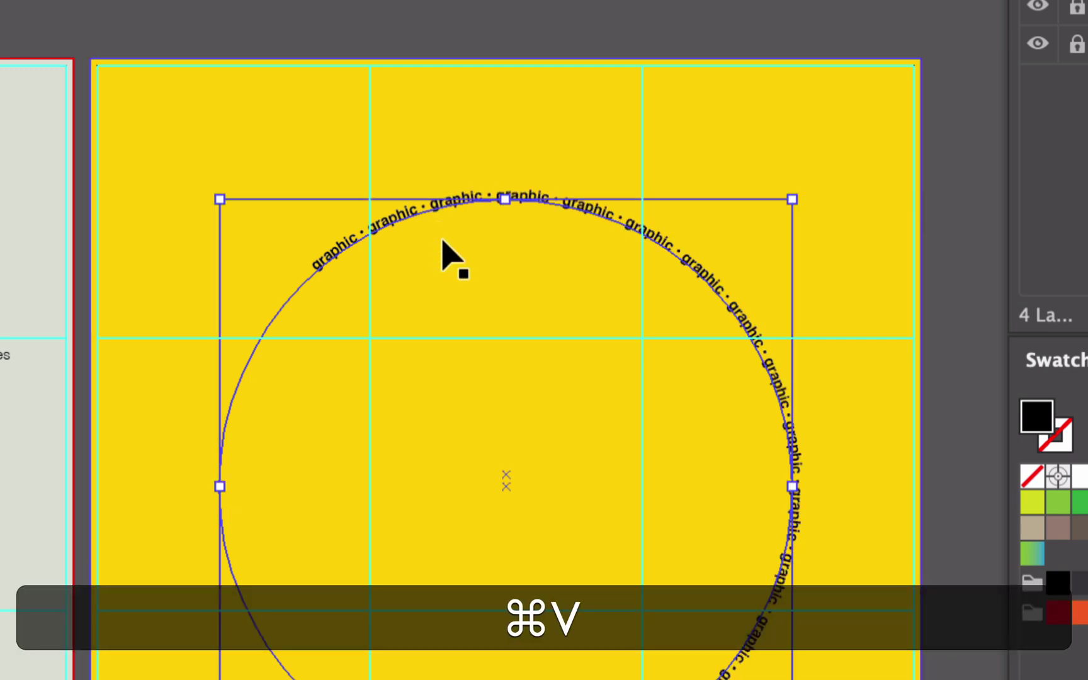
key(super+v)
key(super+v)
key(super+v)
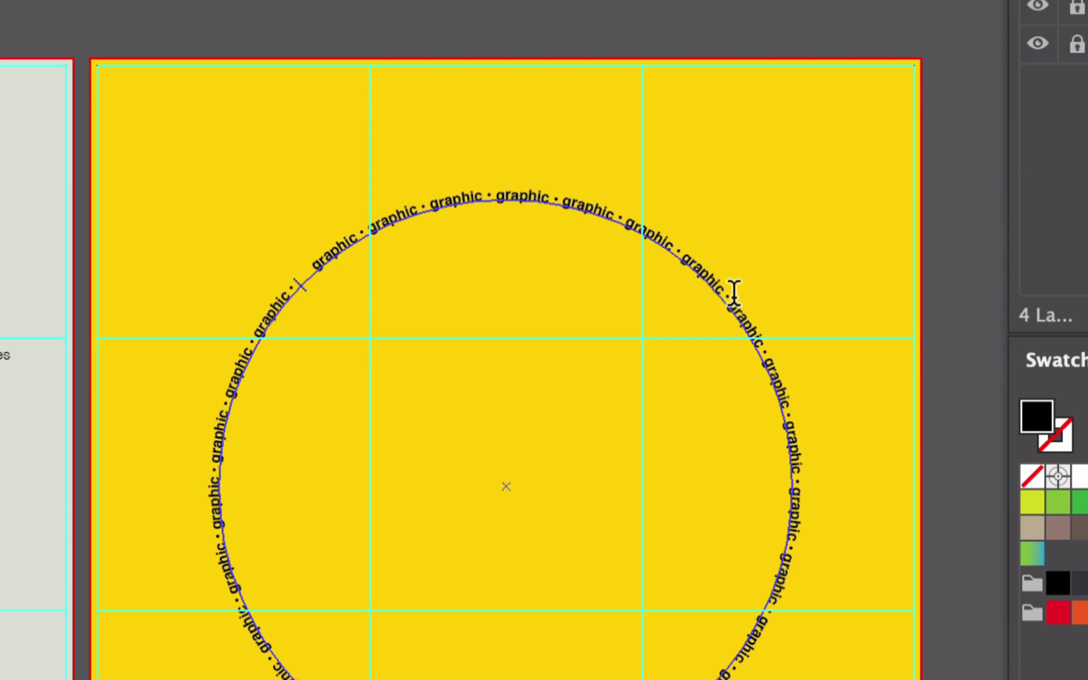
Select the circular type object and enlarge it proportionally a little
key(ctrl)
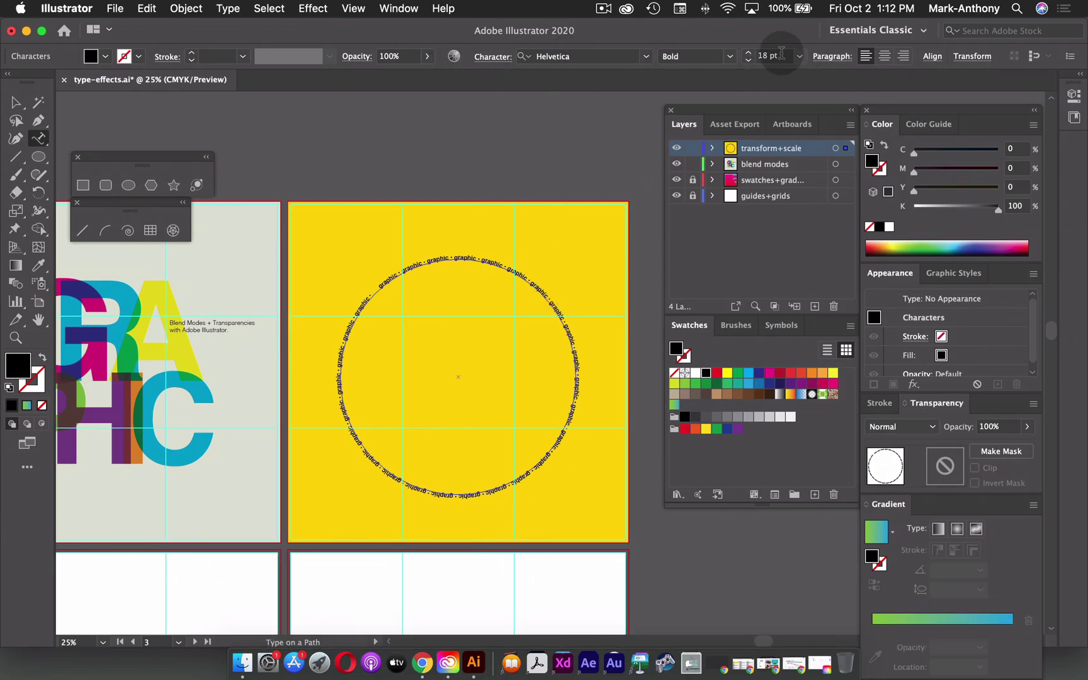
click(742, 62)
click(577, 257)
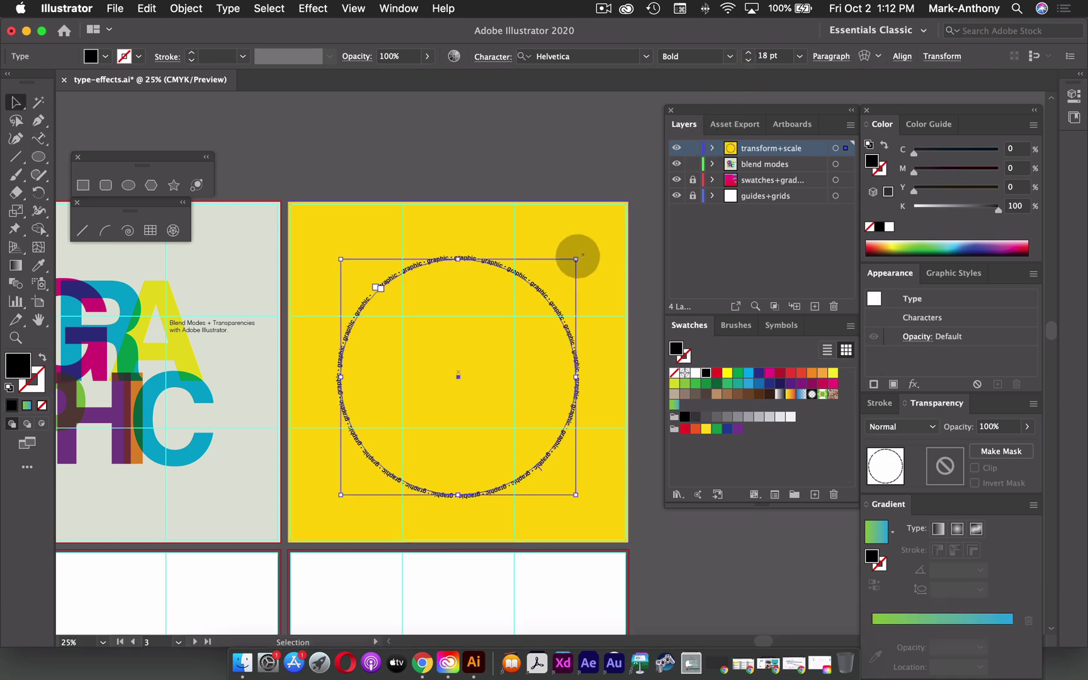
drag(575, 258, 592, 245)
click(497, 366)
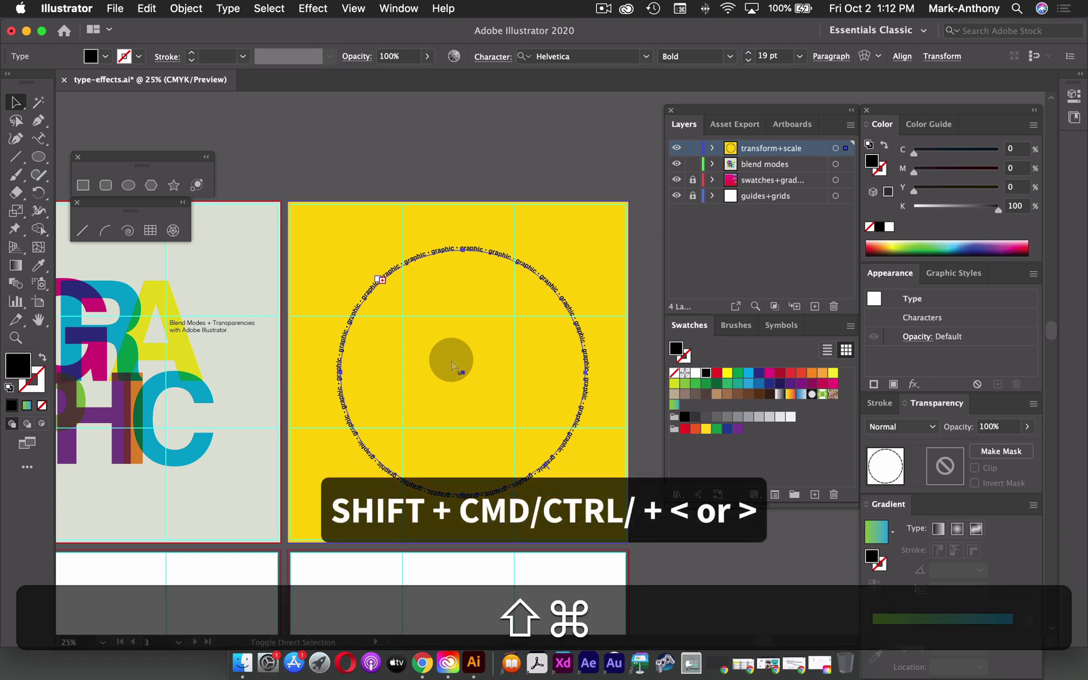
Increase the circular text's font size to 47 pt
key(shift+super+comma)
key(shift+super+comma)
key(shift+super+period)
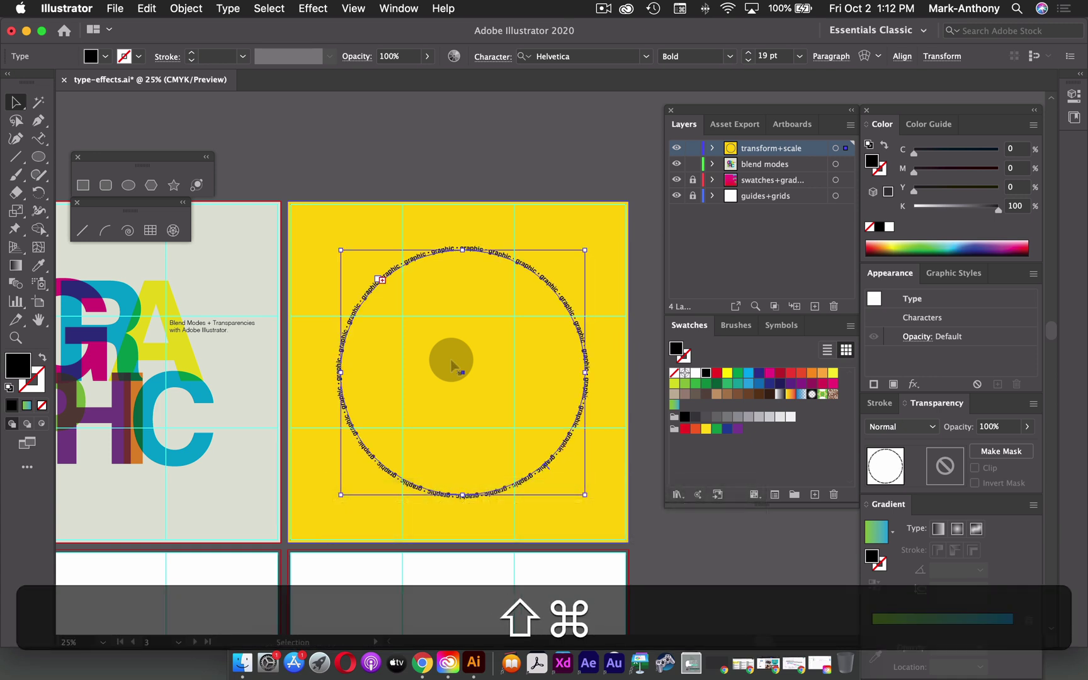
click(747, 62)
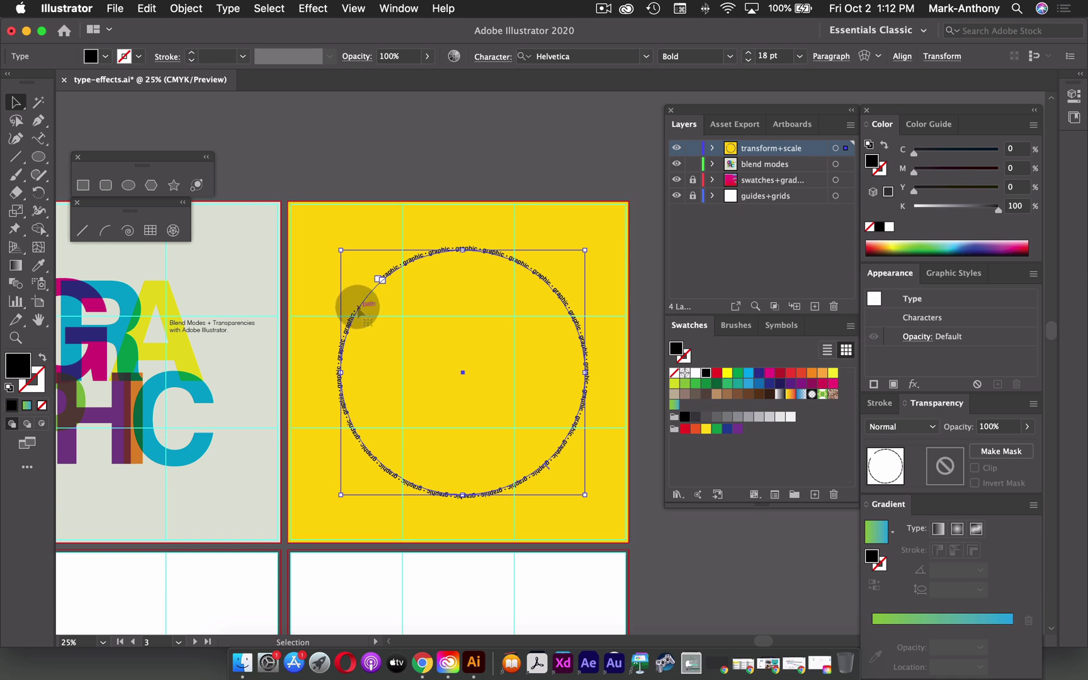
key(super+shift+period)
key(super+shift+period)
key(super+shift+period)
key(super+shift+period)
key(super+shift+period)
key(super+shift+period)
key(super+shift+period)
key(super+shift+period)
key(super+shift+period)
key(super+shift+period)
key(super+shift+period)
key(super+shift+period)
key(super+shift+period)
key(super+shift+period)
key(super+shift+period)
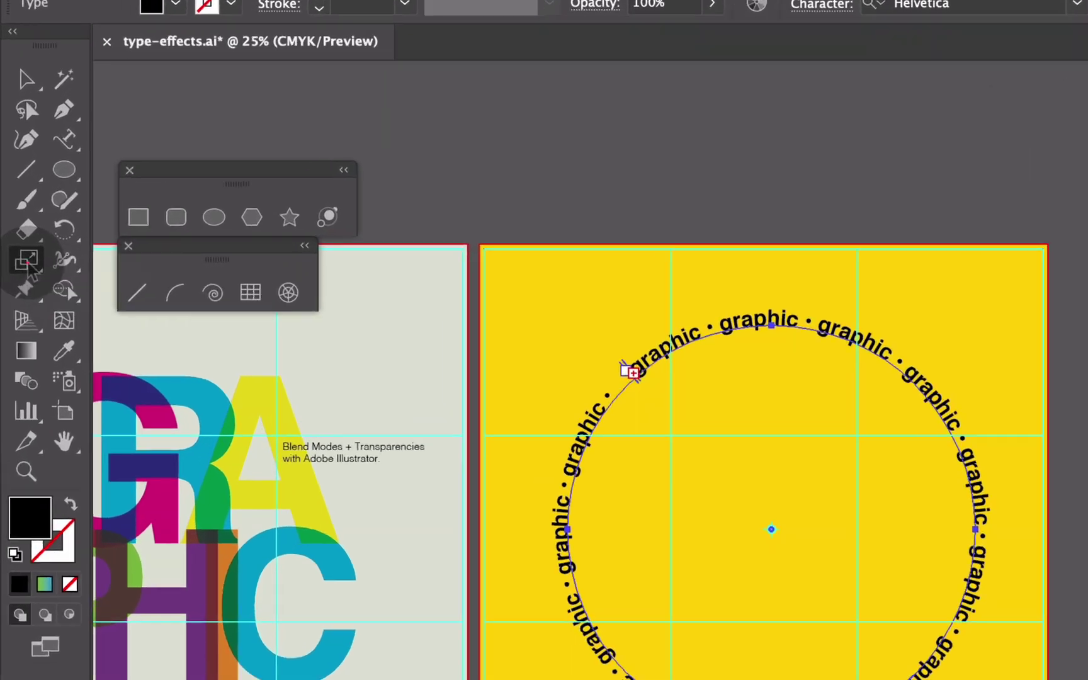
Make a 90% uniformly scaled copy of the ring, then undo it
double_click(52, 195)
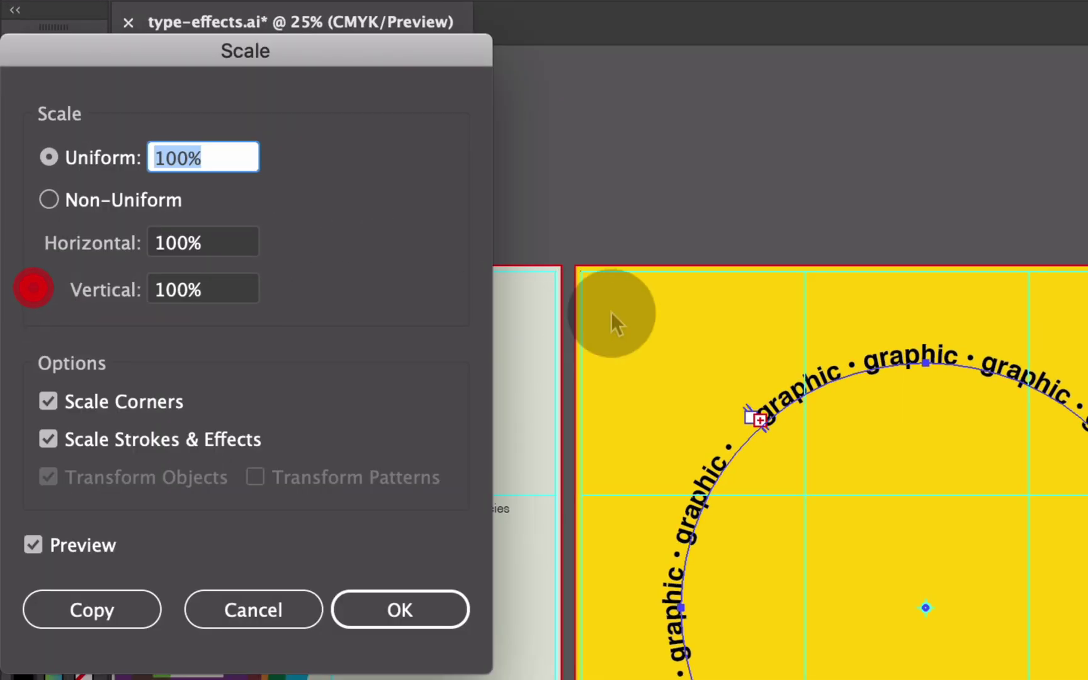
text(90)
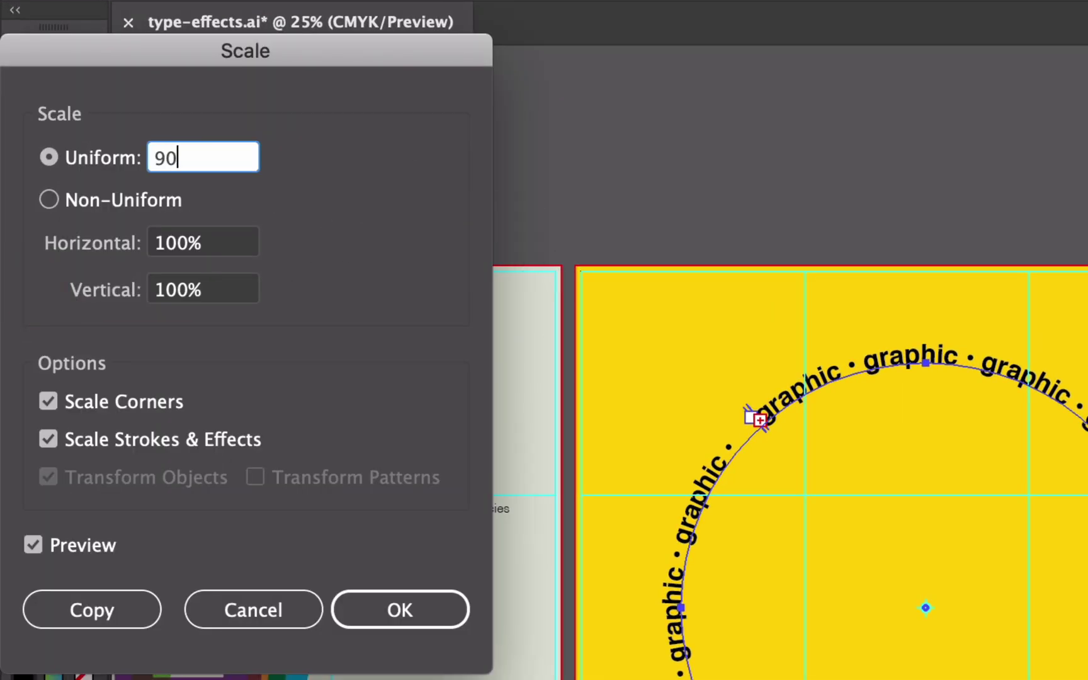
key(Tab)
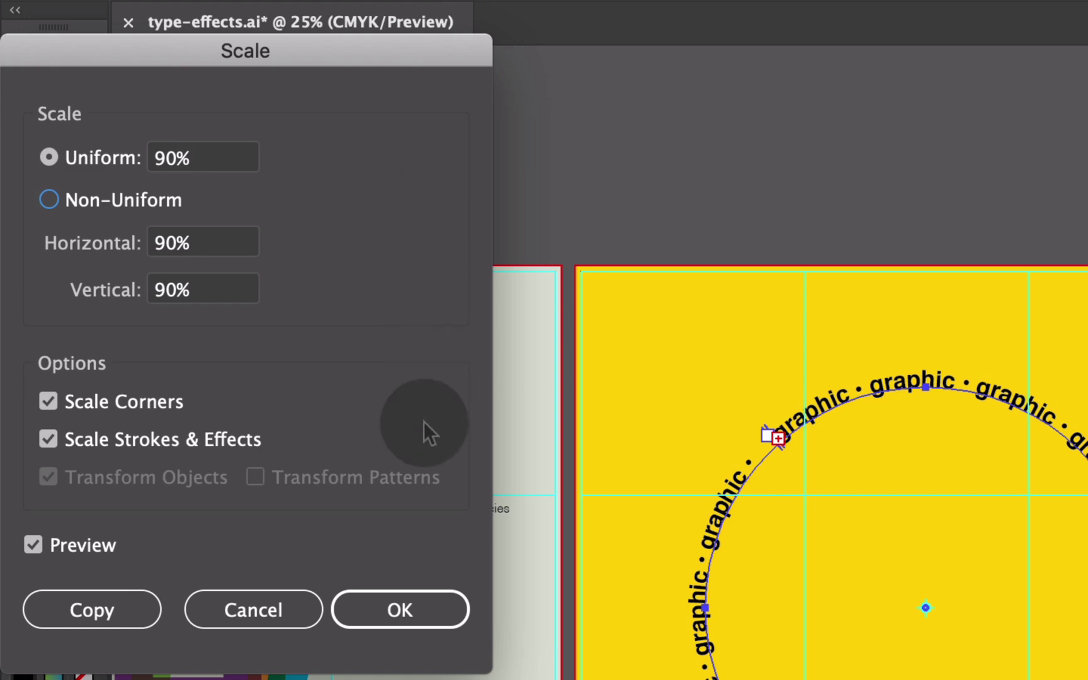
click(123, 618)
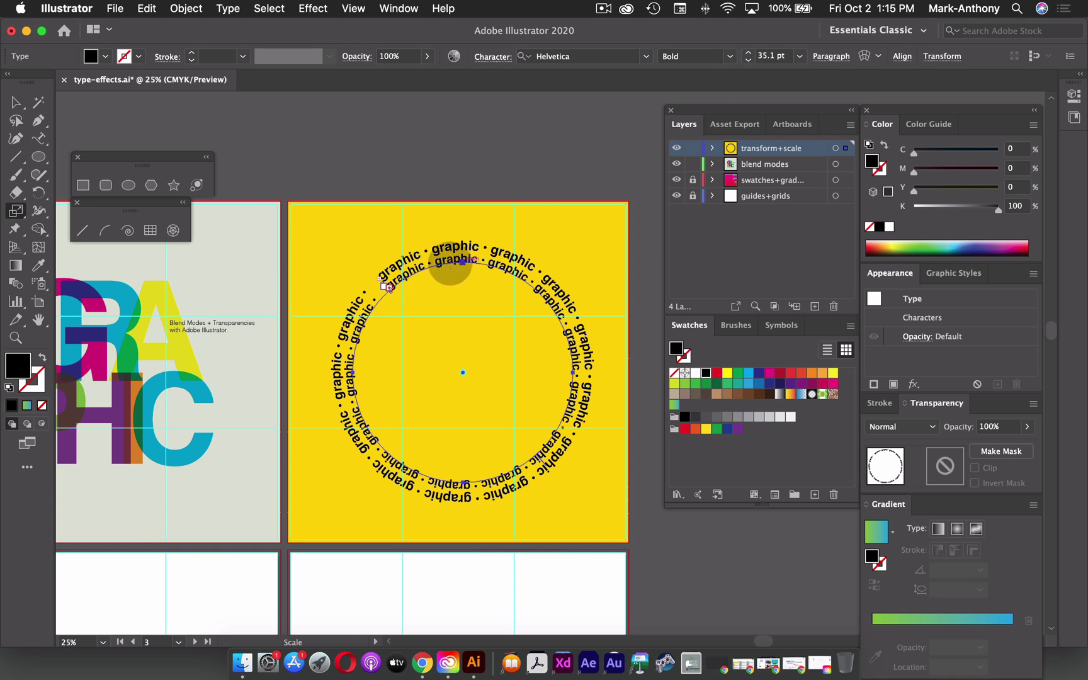
key(super+z)
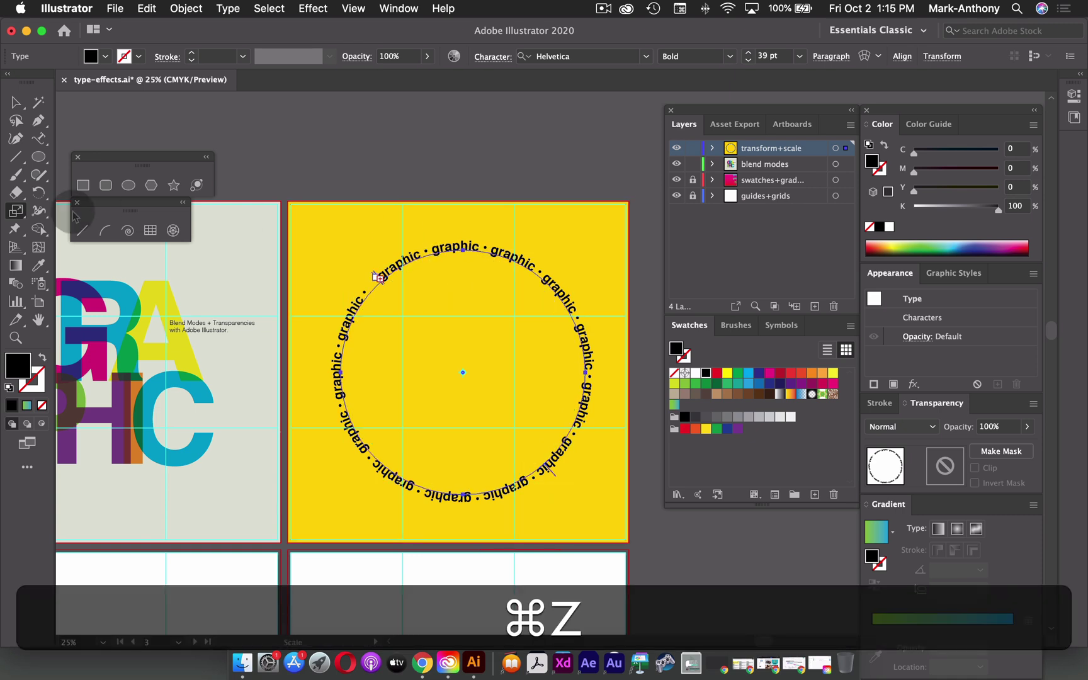
Create an 88% uniformly scaled copy of the ring inside the original
double_click(16, 213)
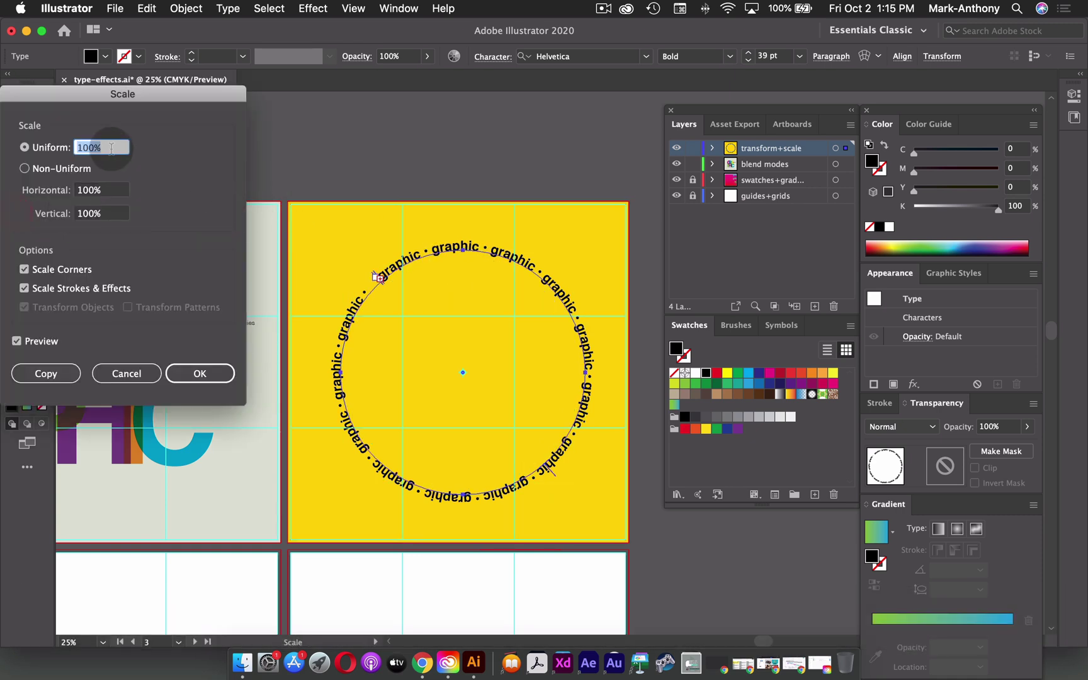
text(88)
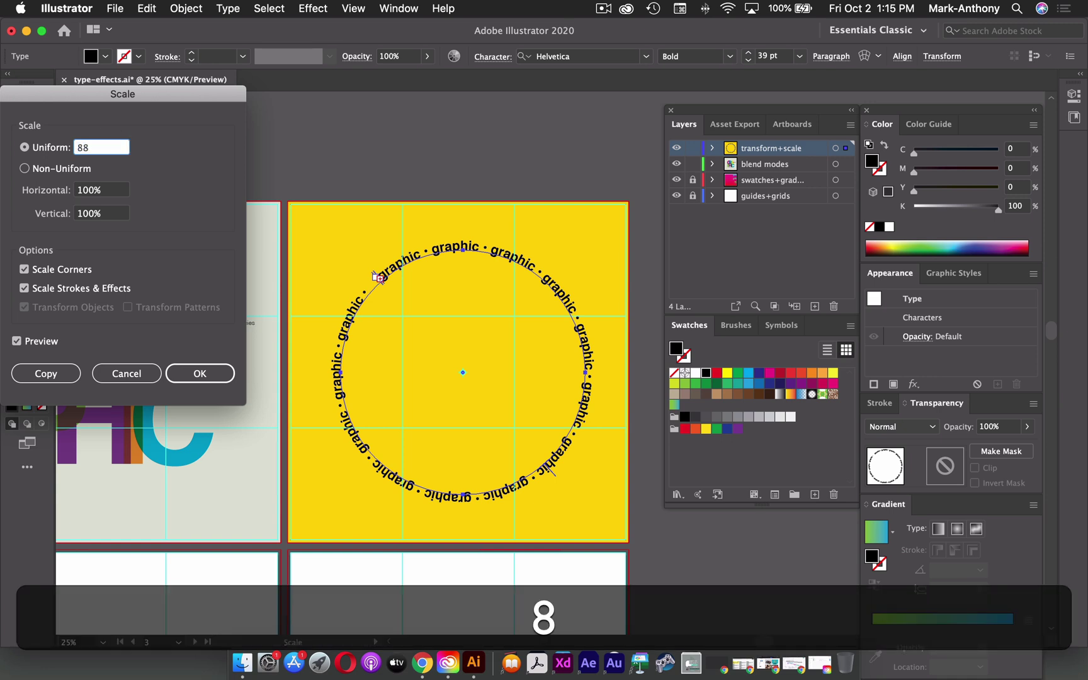
key(Tab)
click(47, 373)
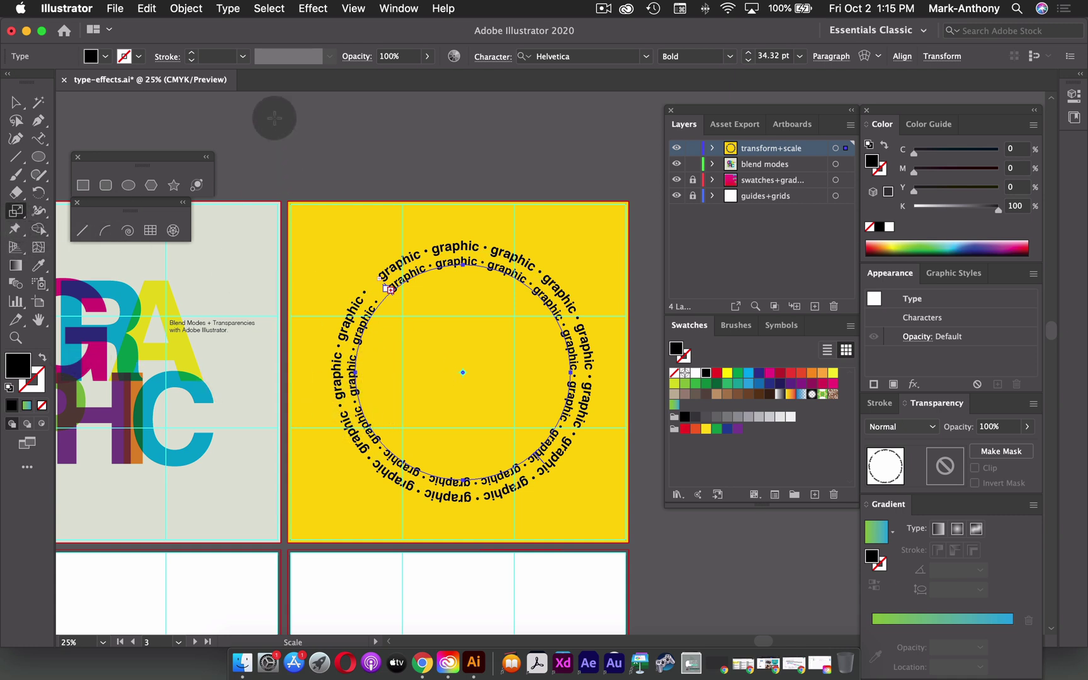
Repeat the 88% scaled copy three more times with Cmd+D, down to 23.3881 pt
click(186, 9)
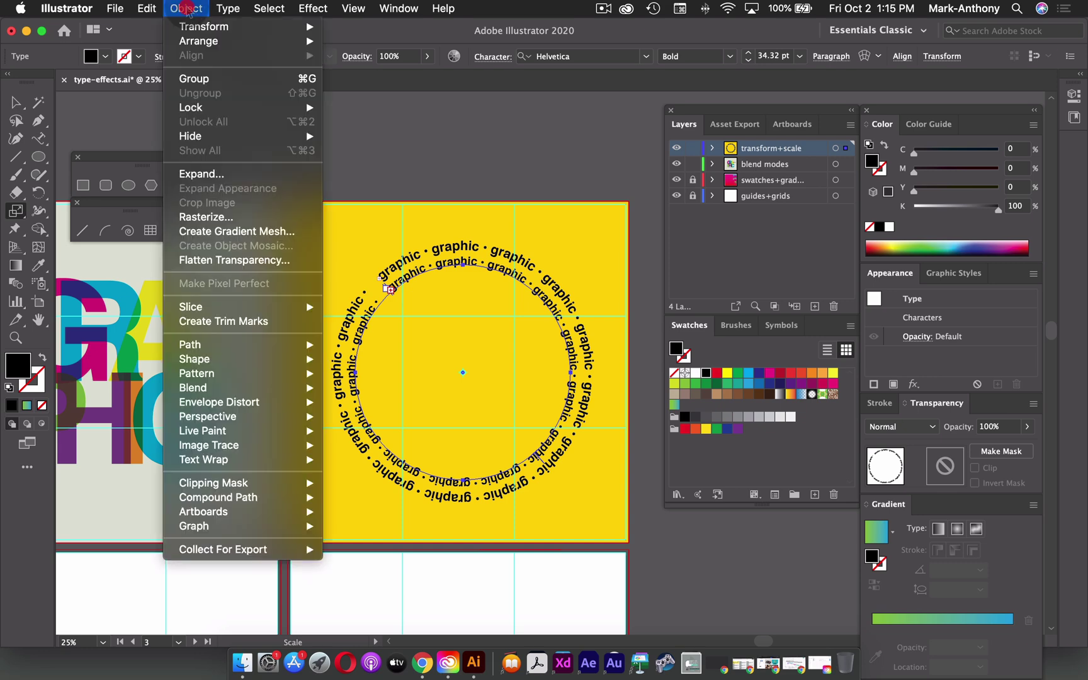
mouse_move(188, 25)
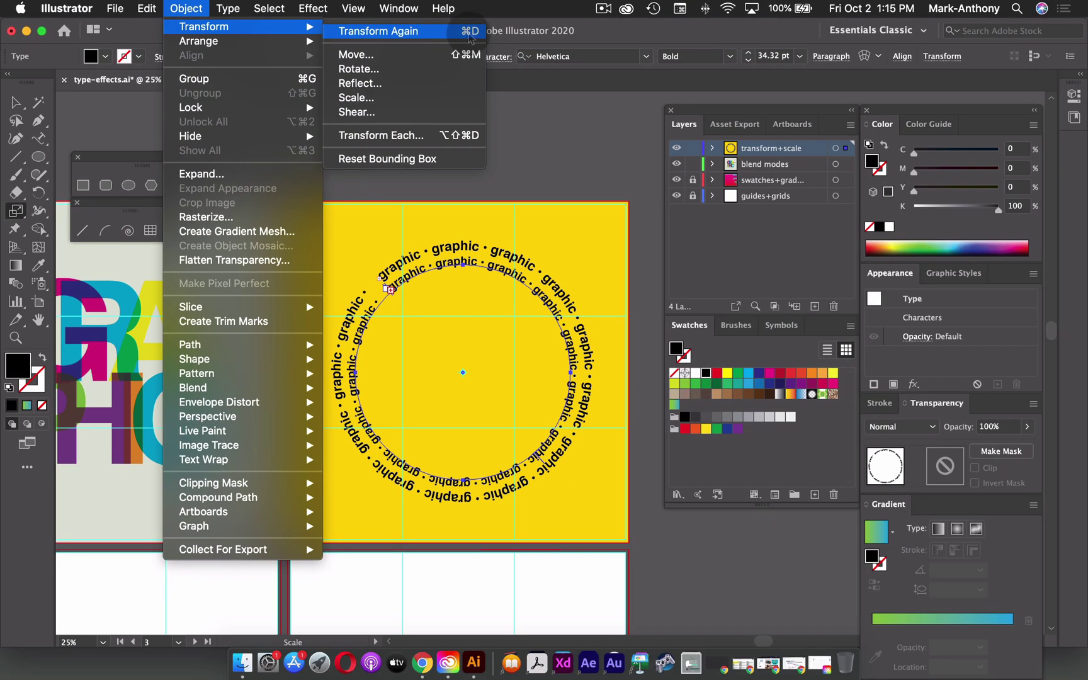
click(605, 31)
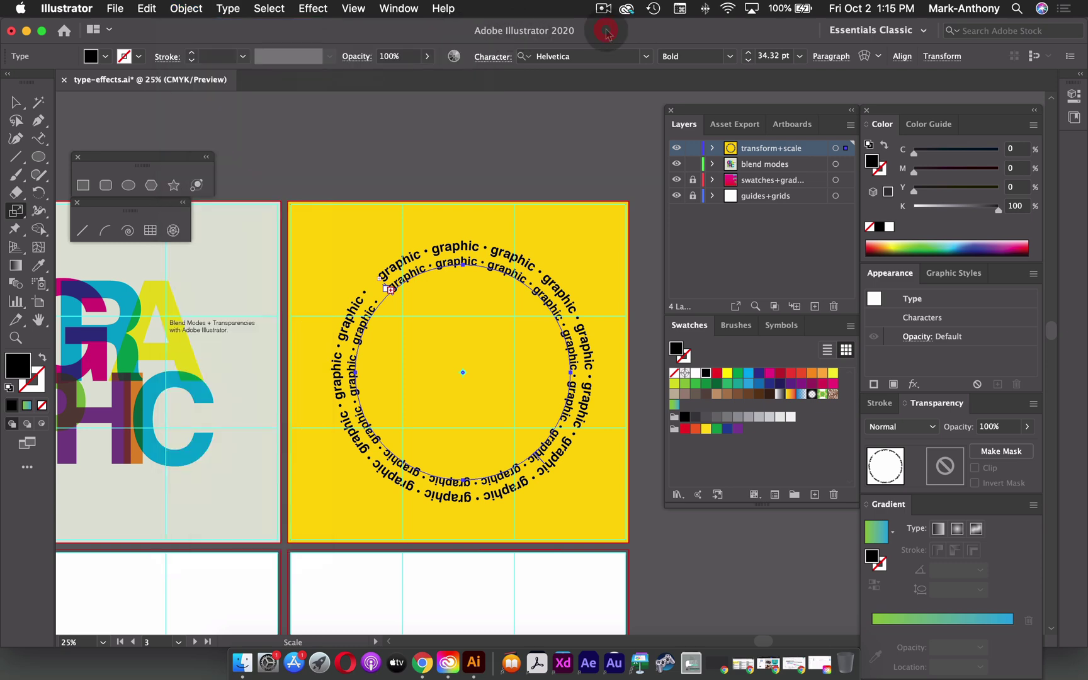
key(super+d)
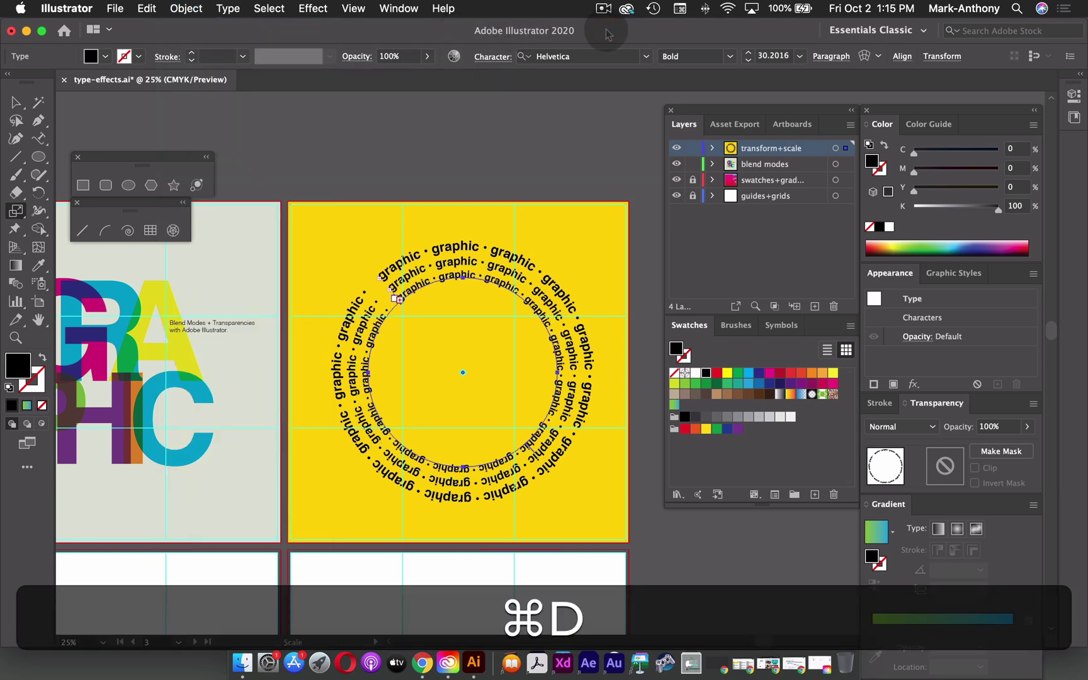
key(super+d)
key(super+d)
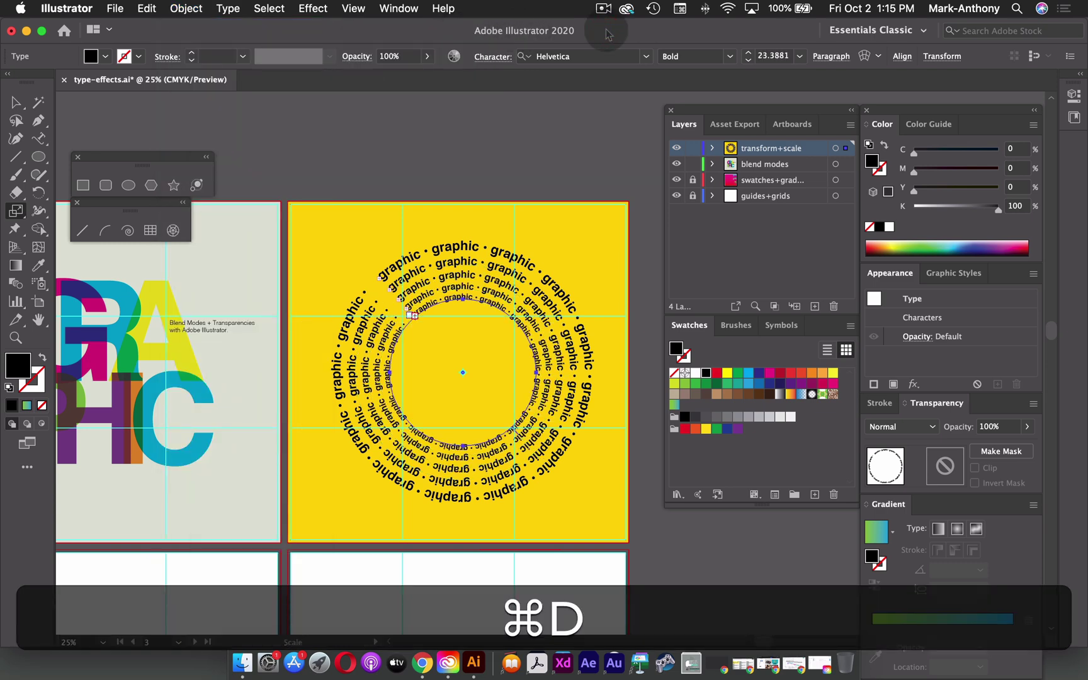
key(super+d)
key(super+d)
key(super+d)
key(super+d)
key(super+d)
key(super+d)
key(super+d)
key(super+d)
key(super+d)
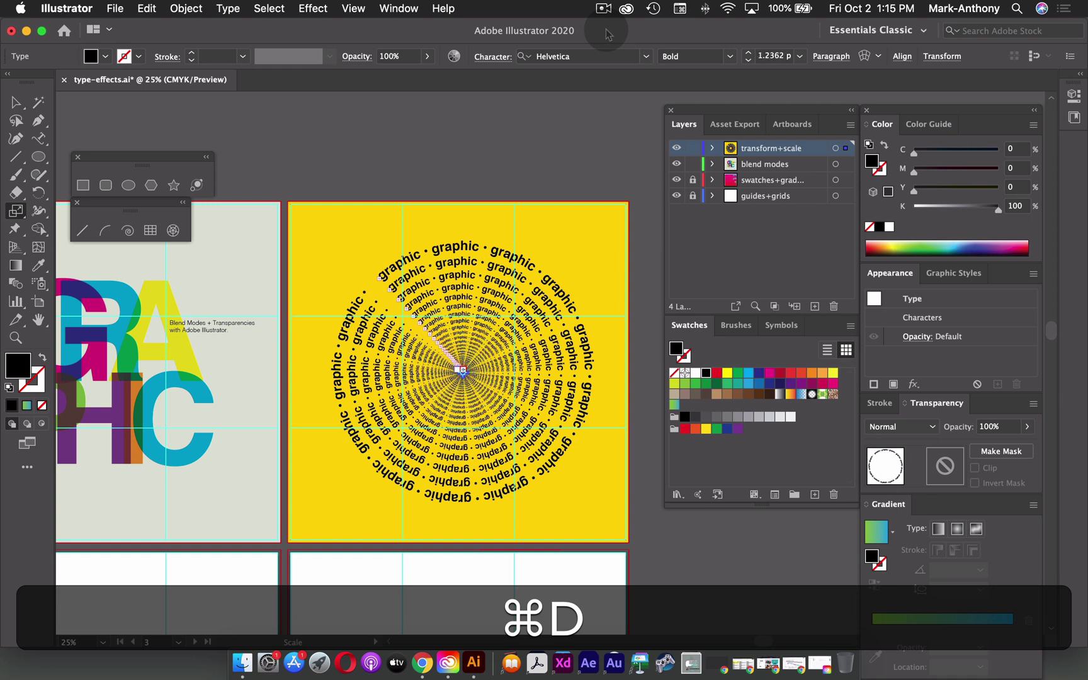
Select only the text rings, excluding the yellow background, and move their centre to the artboard's top-right corner
key(v)
click(343, 179)
drag(360, 165, 501, 450)
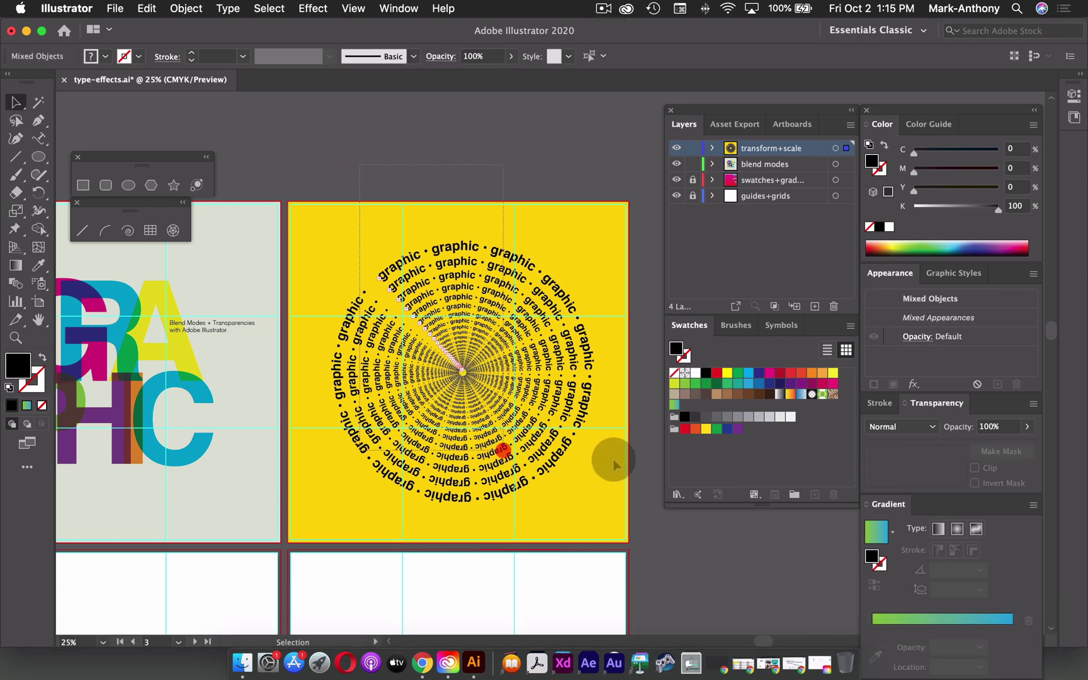
shift+click(598, 307)
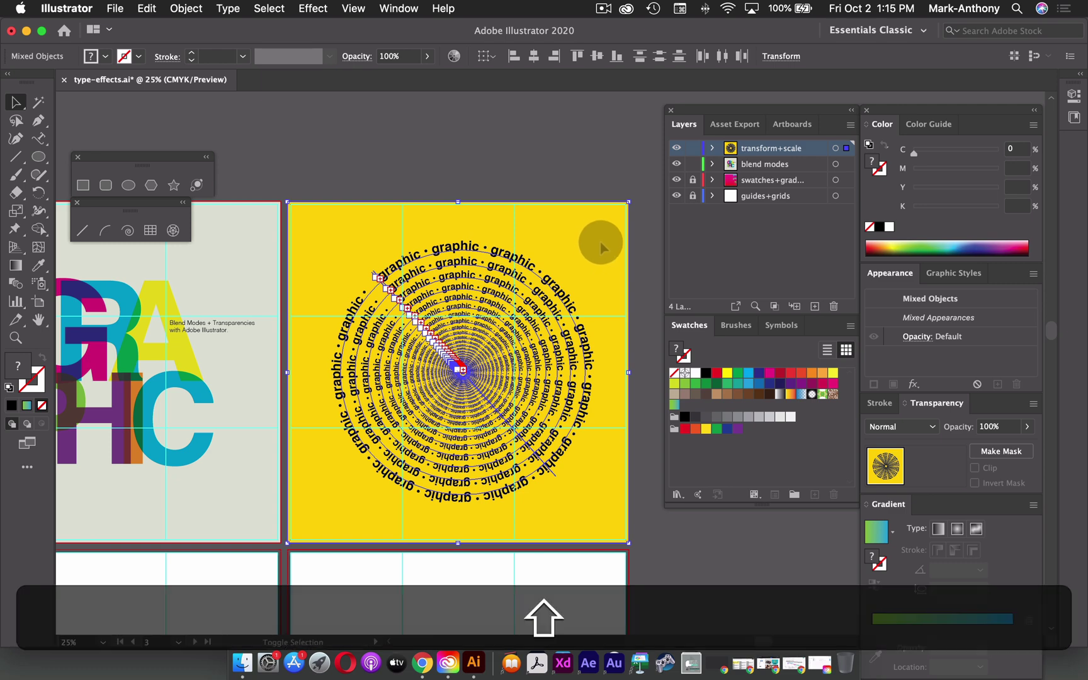
shift+click(596, 318)
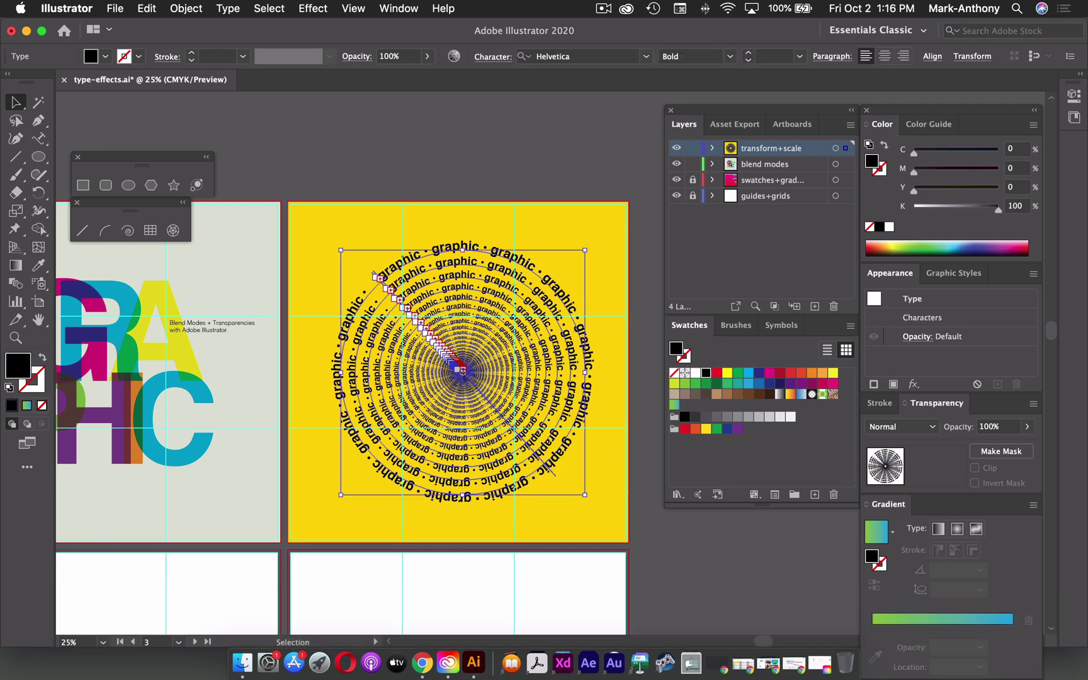
drag(462, 370, 628, 200)
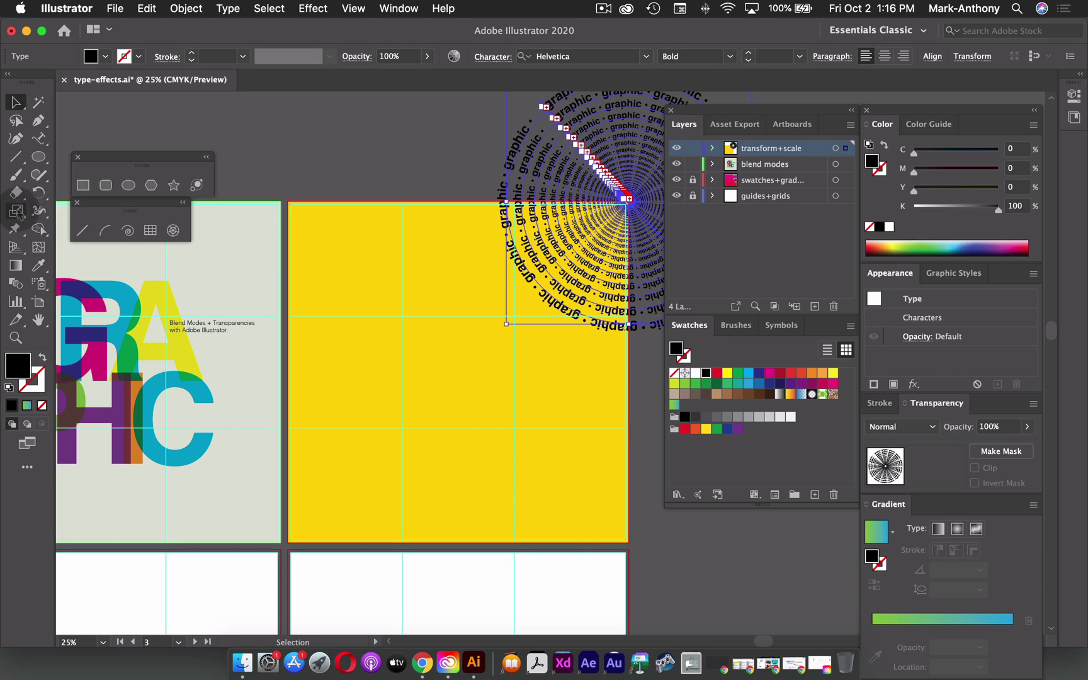
Scale the 'graphic •' type rings uniformly to 200%, then deselect them
double_click(16, 212)
text(200)
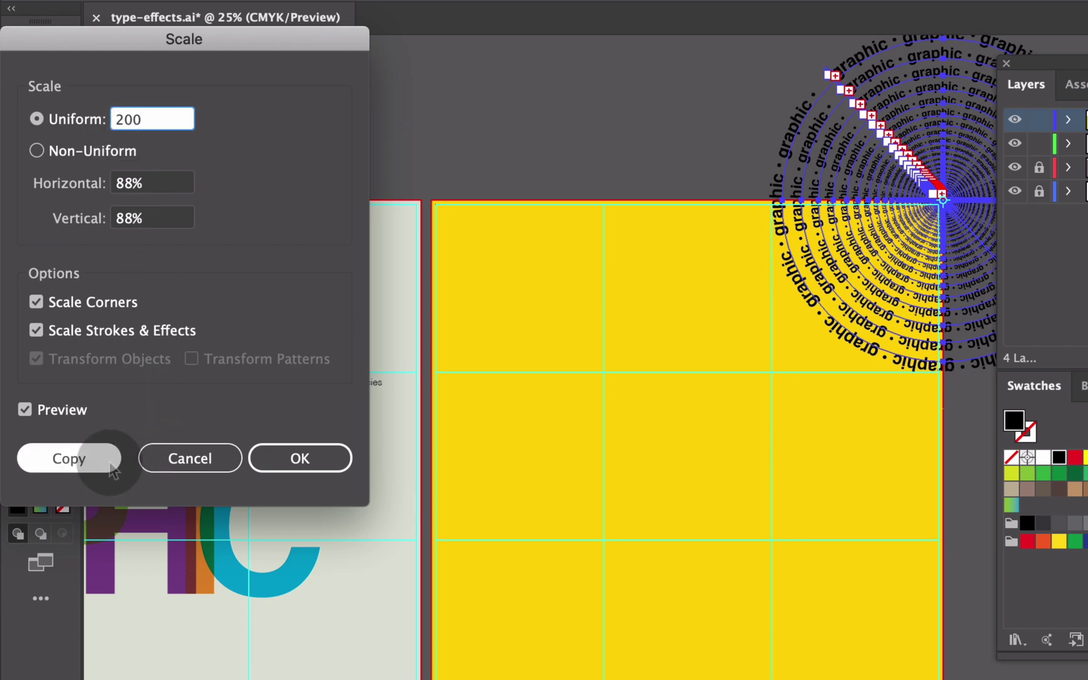
key(Tab)
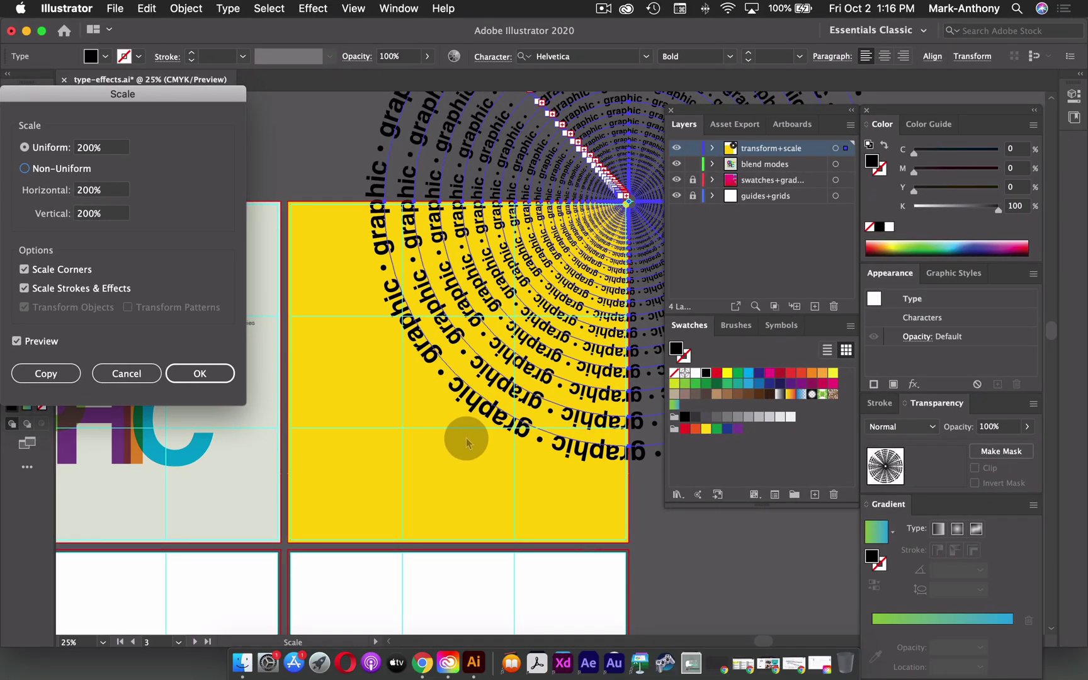
click(208, 375)
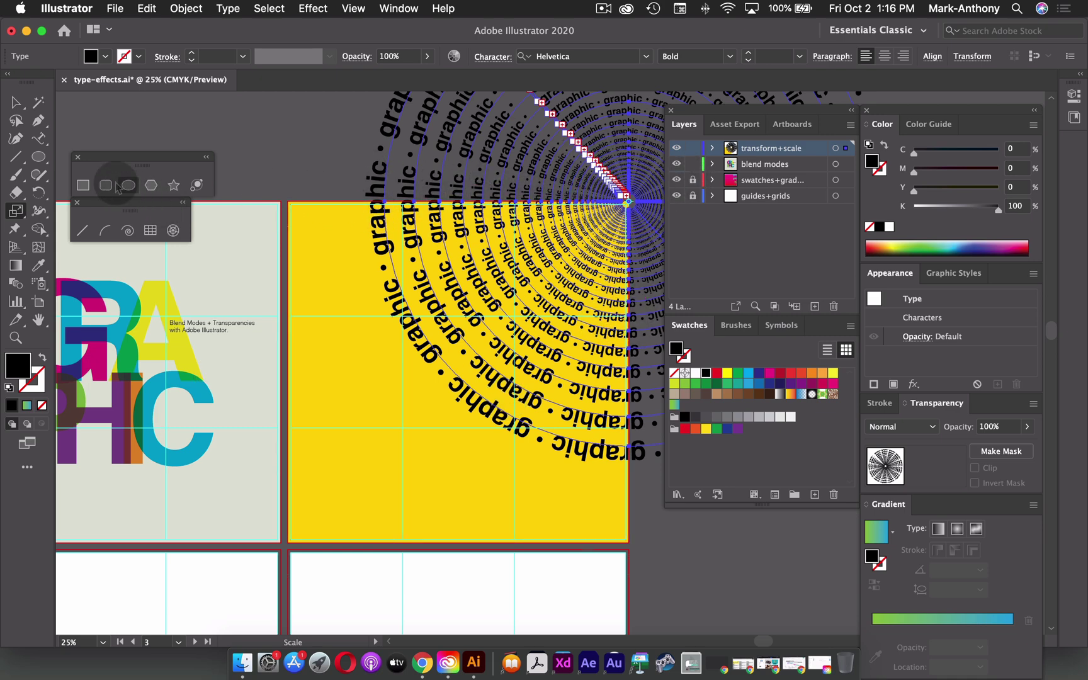
key(super+shift+a)
Start a new text line on the yellow artboard set to 18 pt Helvetica Light
key(t)
drag(39, 139, 95, 139)
click(322, 438)
click(799, 56)
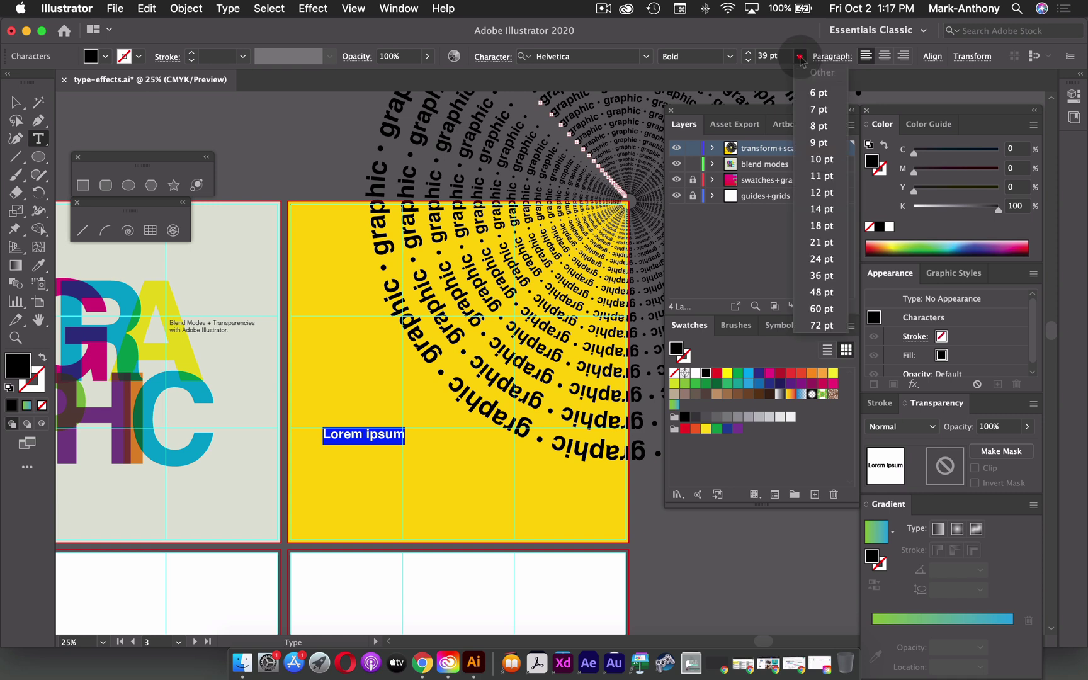
click(817, 226)
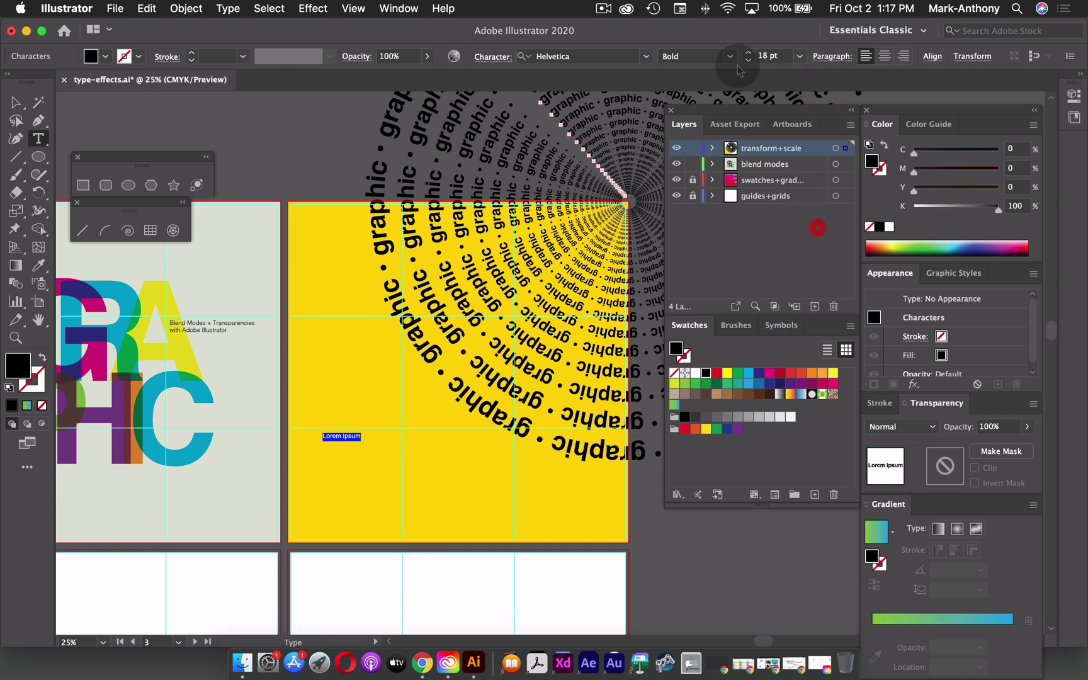
click(730, 58)
click(695, 71)
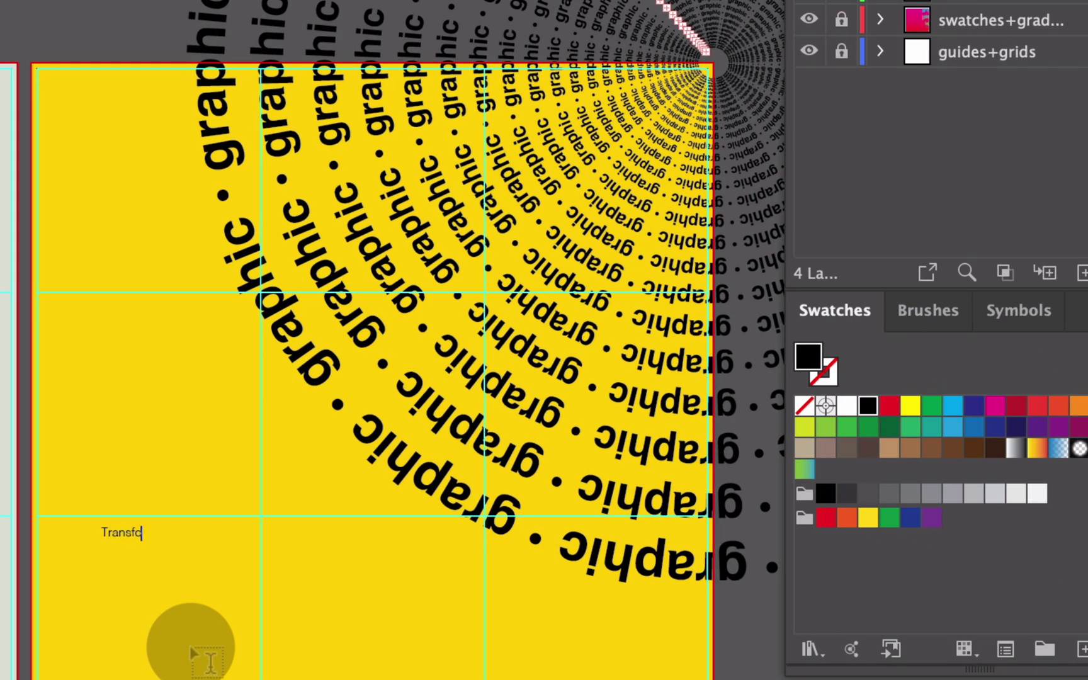
Type the caption 'Transform + Scale with Adobe Illustrator.' and nudge it slightly right into position
text(rm + Scale)
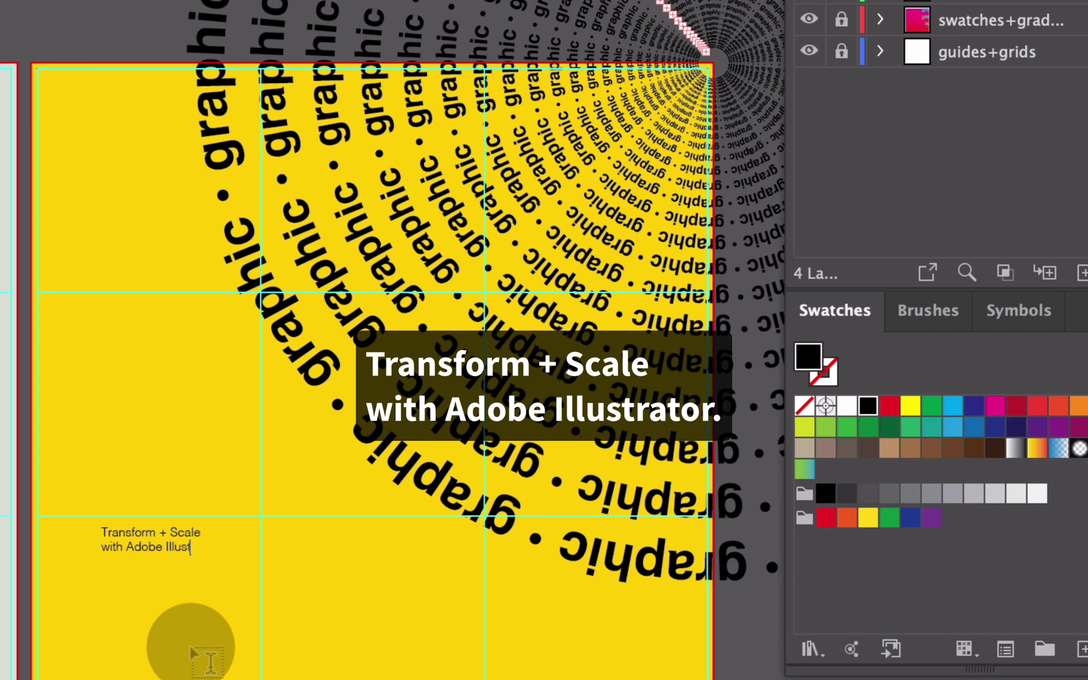
text(rator)
key(Escape)
drag(173, 544, 173, 544)
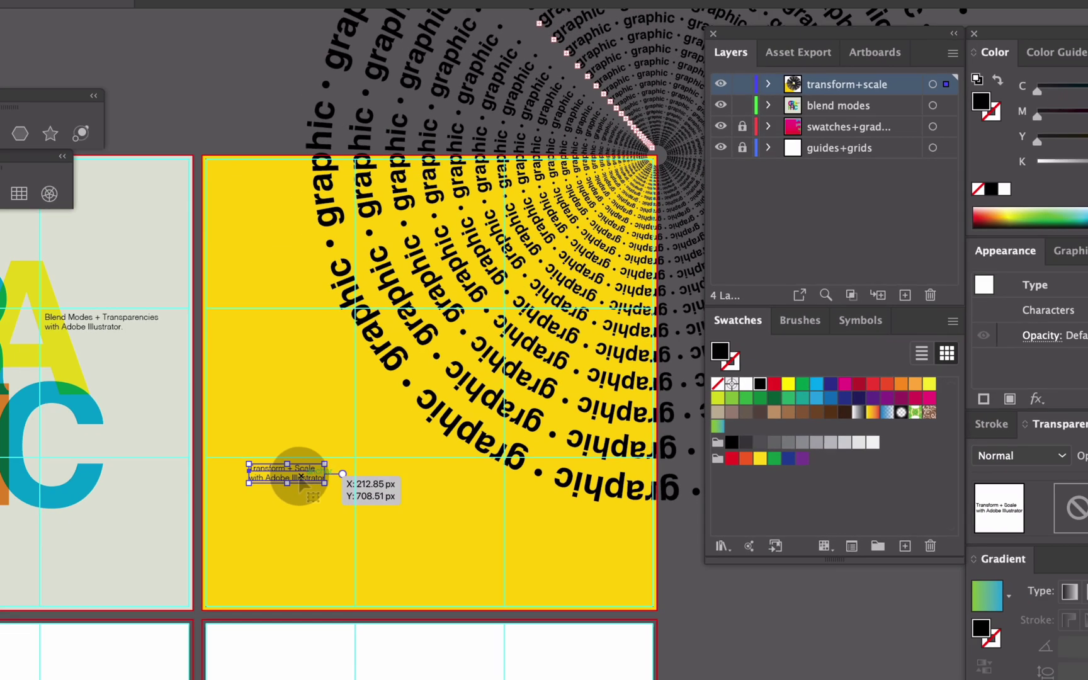
drag(310, 469, 324, 473)
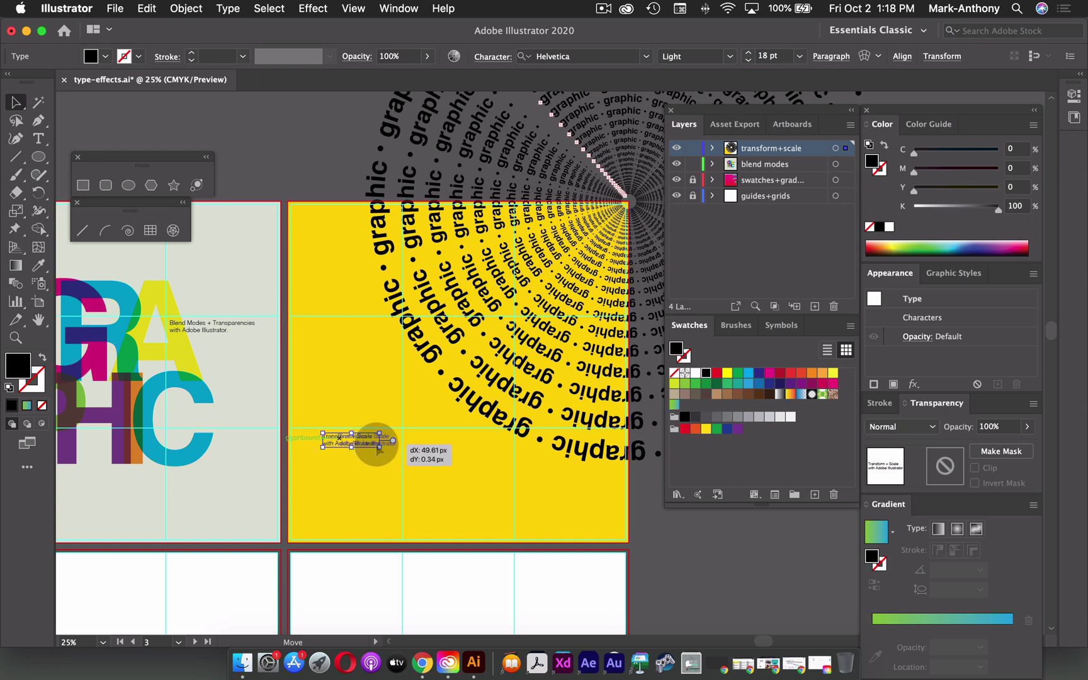
drag(377, 448, 391, 450)
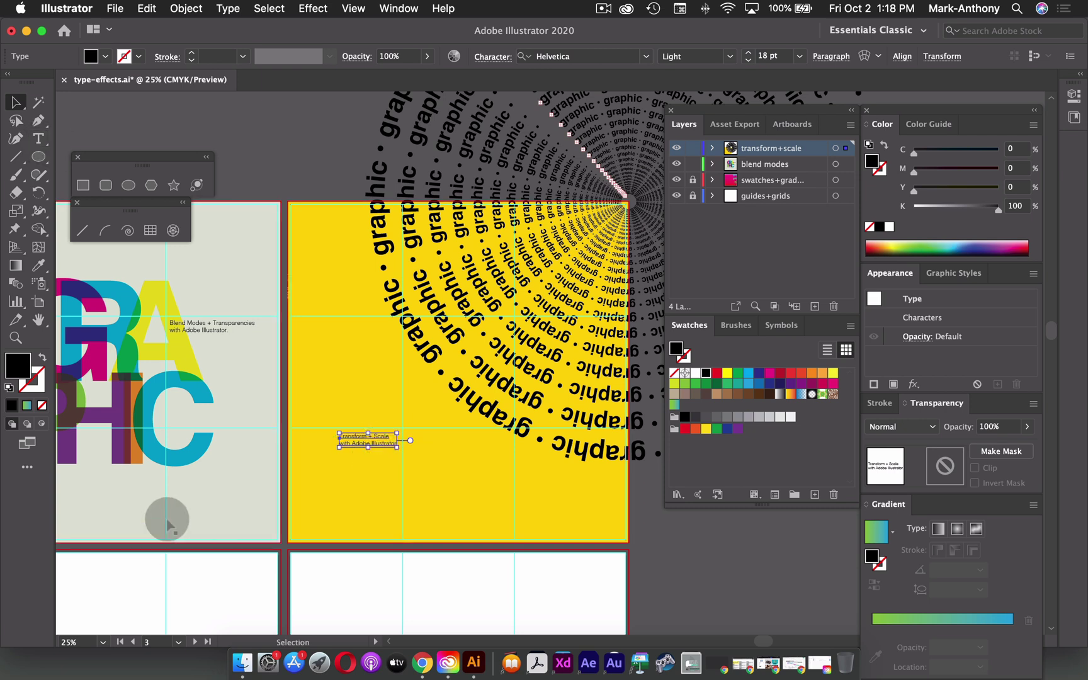
Start new text near the artboard's lower right, set to 36 pt Bold
click(38, 138)
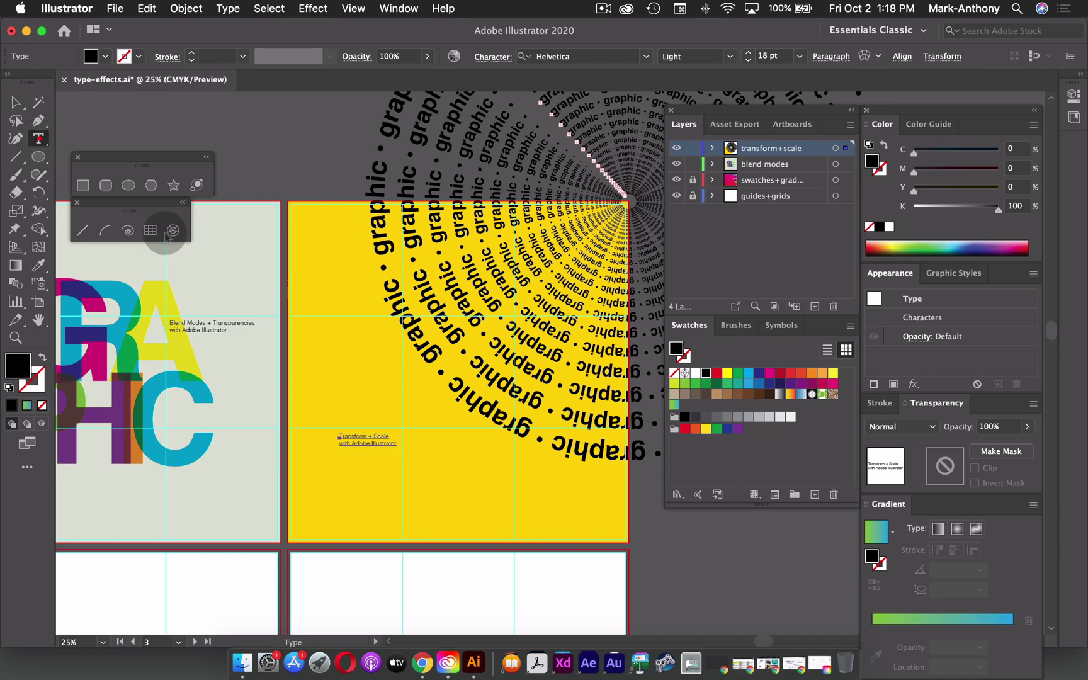
click(527, 492)
click(800, 56)
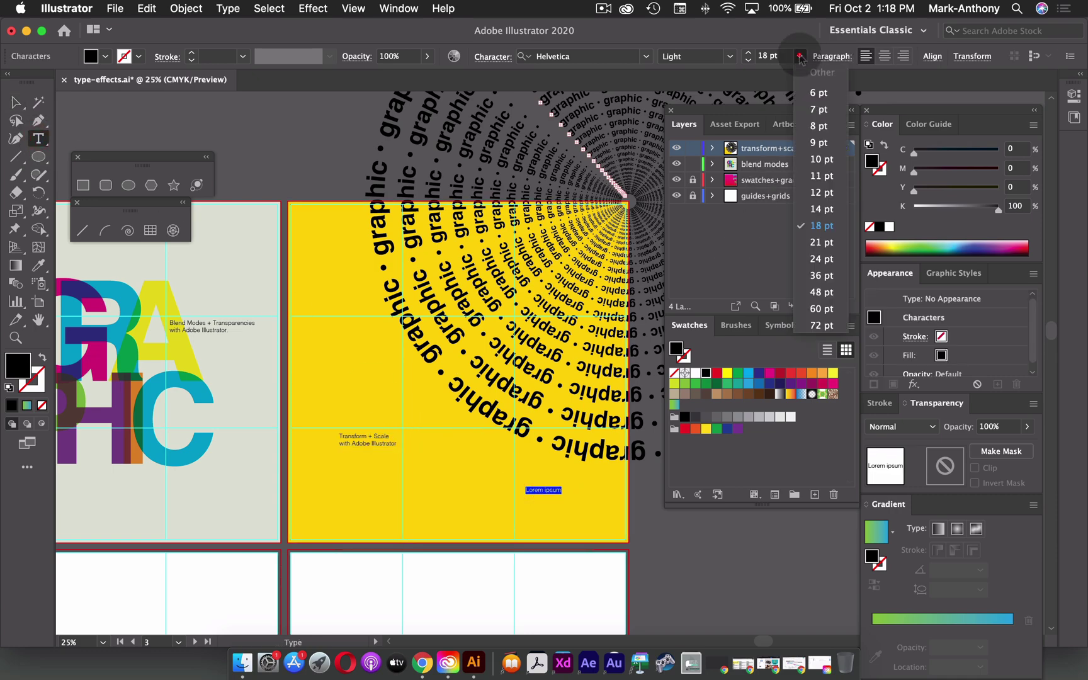
click(820, 276)
click(731, 58)
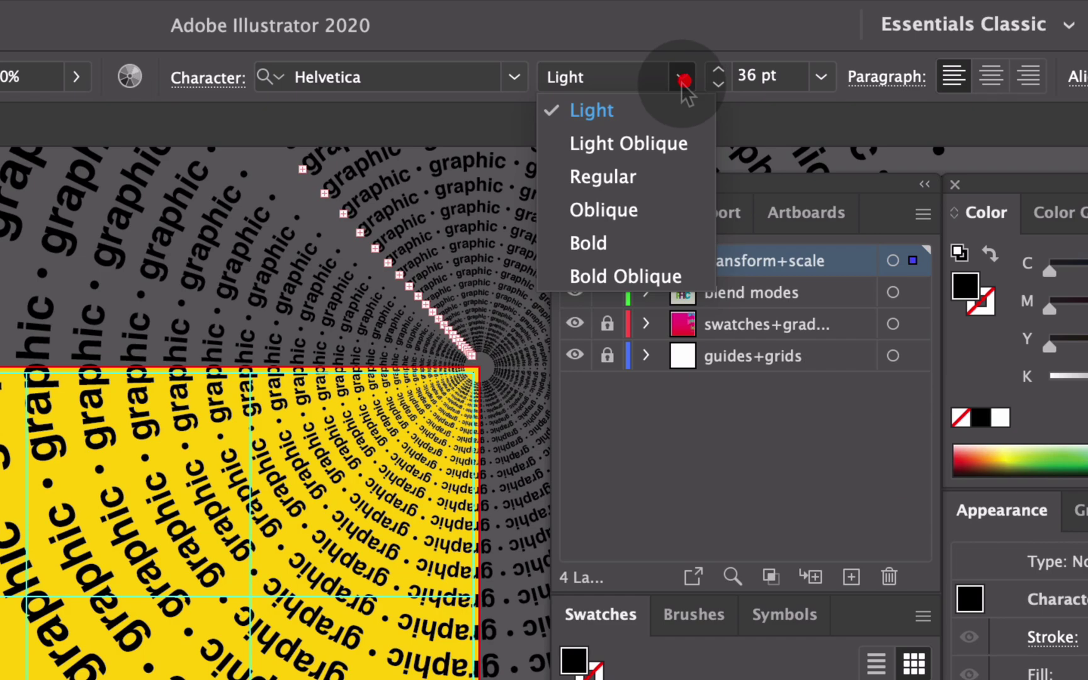
click(603, 247)
Type 'design' and drag it into the artboard's bottom-right corner
text(design)
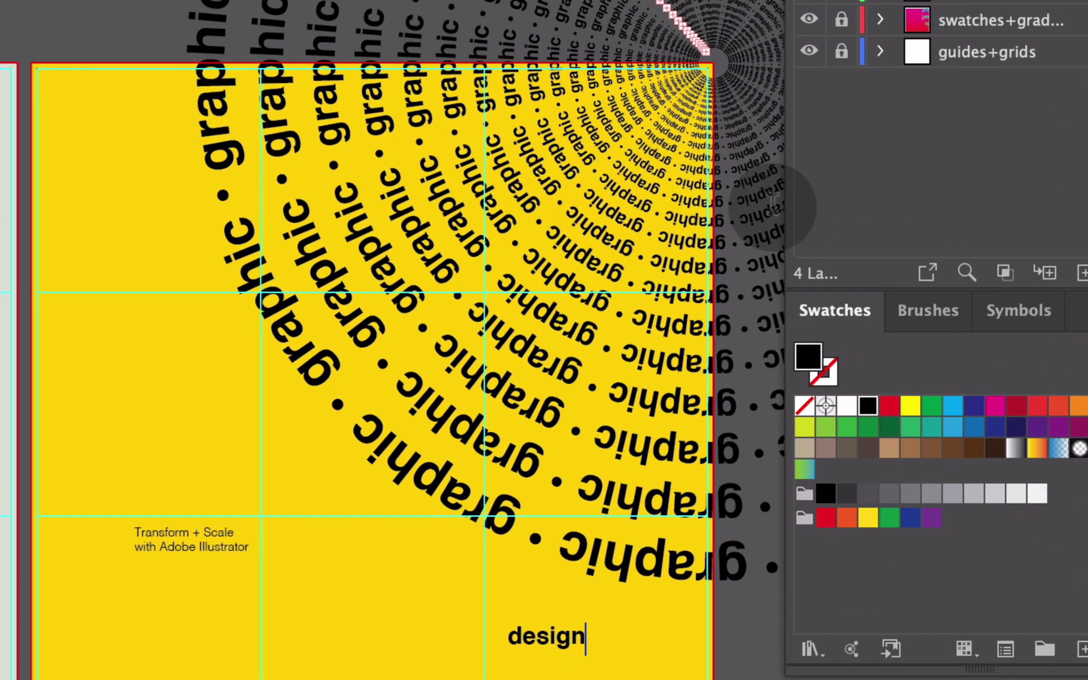
key(Escape)
drag(529, 641, 635, 653)
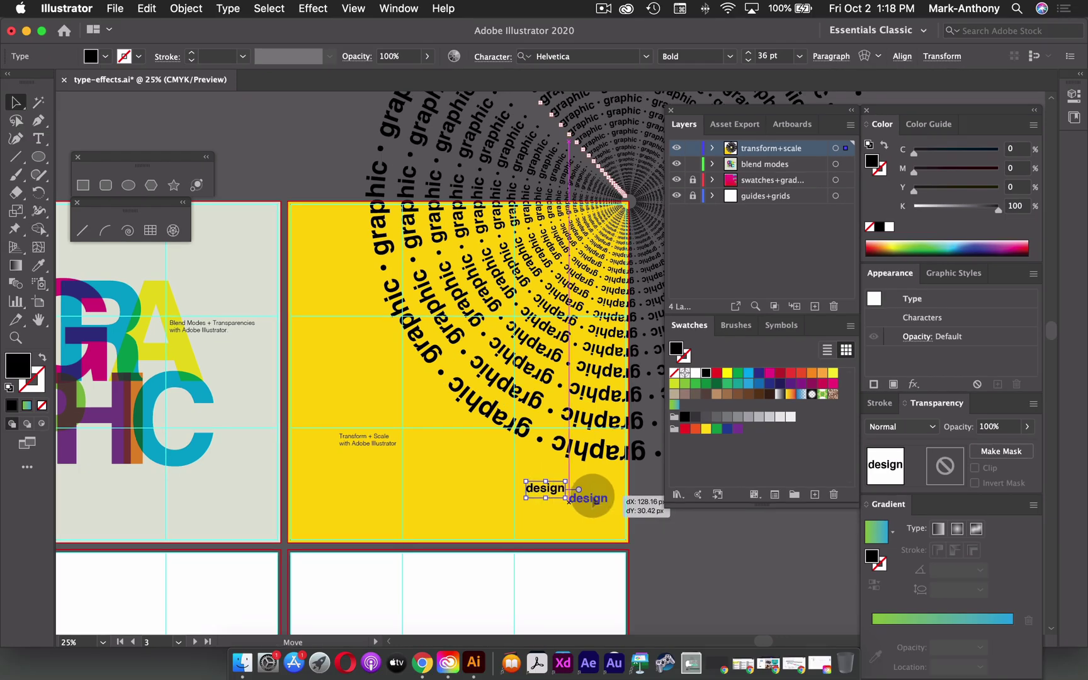
drag(595, 502, 594, 498)
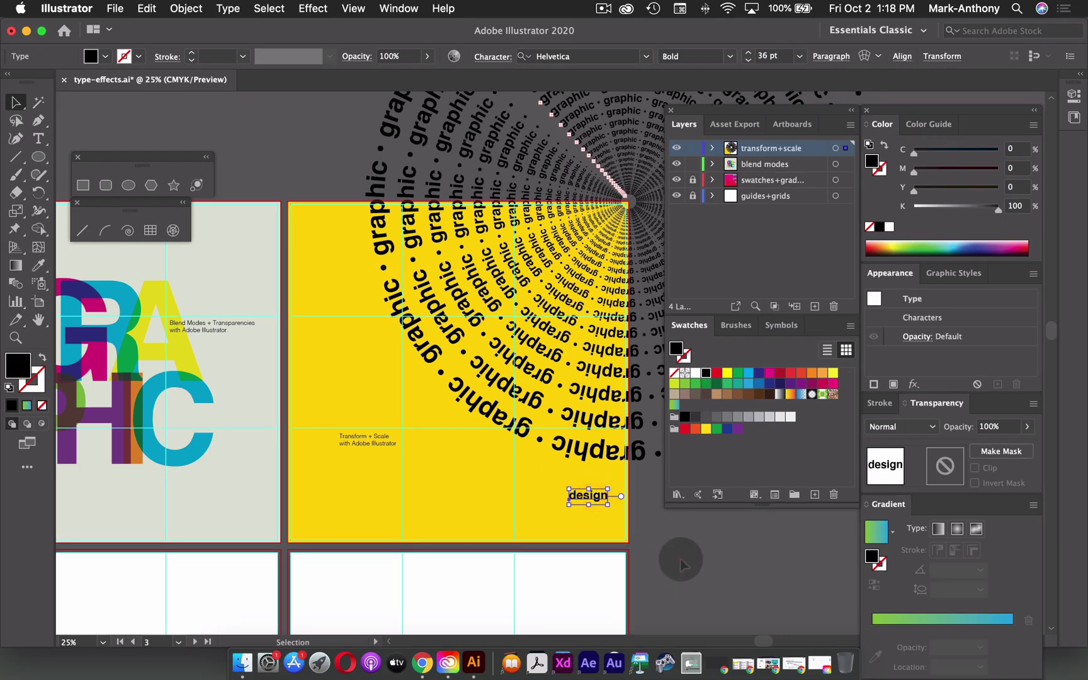
click(671, 563)
click(594, 502)
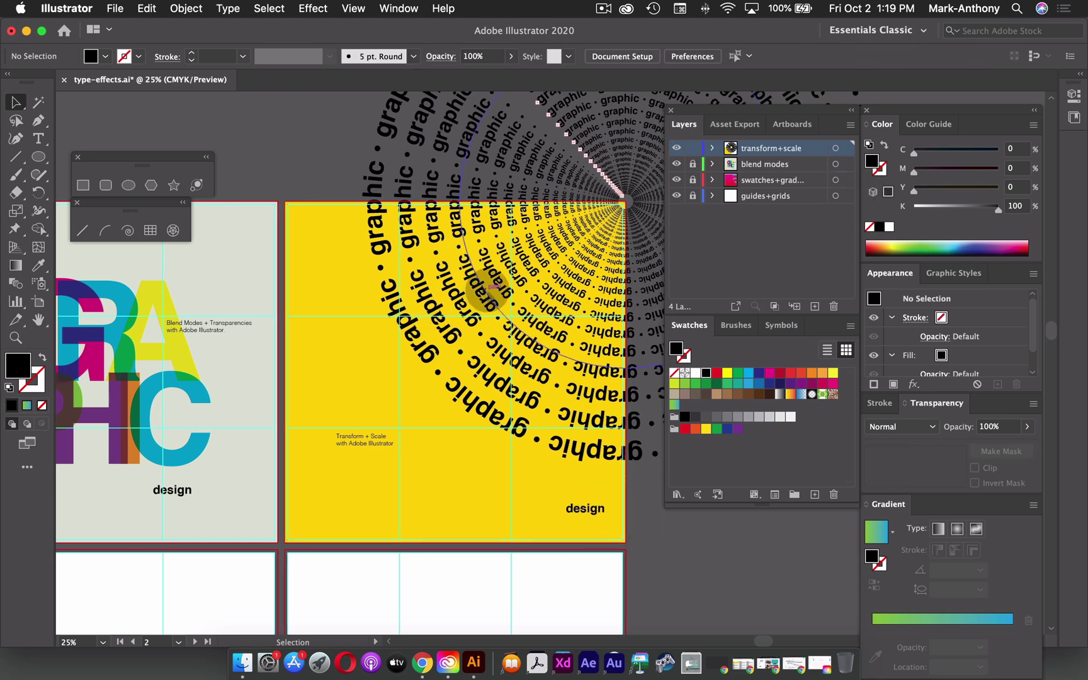
Centre the type rings on the artboard's top-right corner and draw a 1018 × 1018 px black square over the artboard
scroll(454, 302, right, 5)
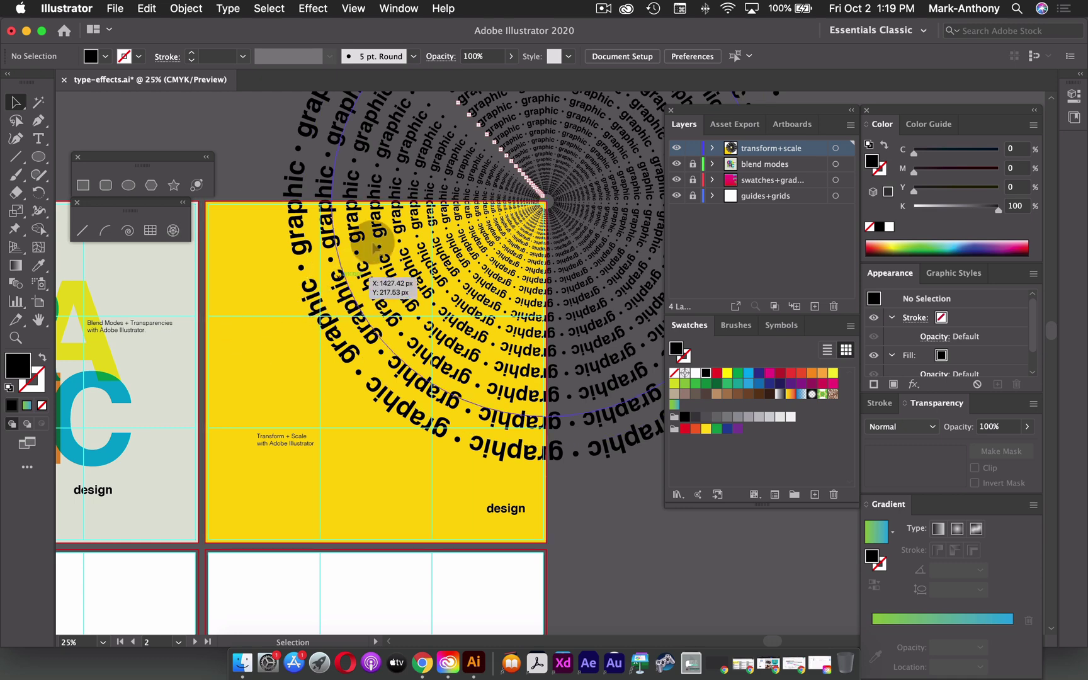
drag(270, 121, 616, 282)
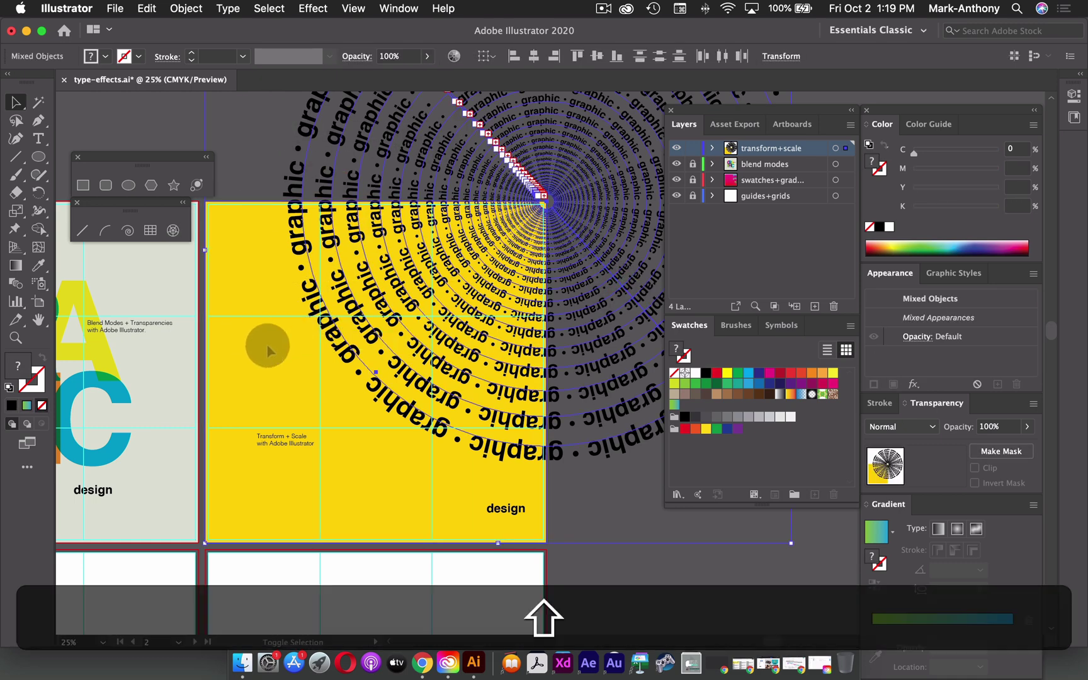
shift+click(267, 343)
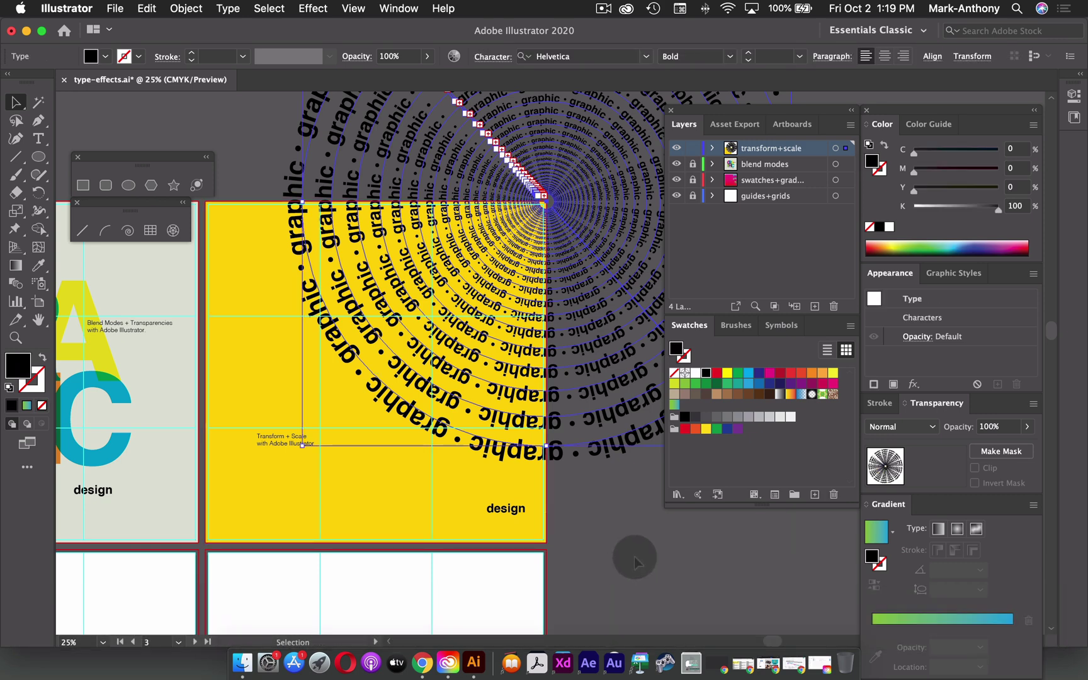
click(634, 560)
key(super+z)
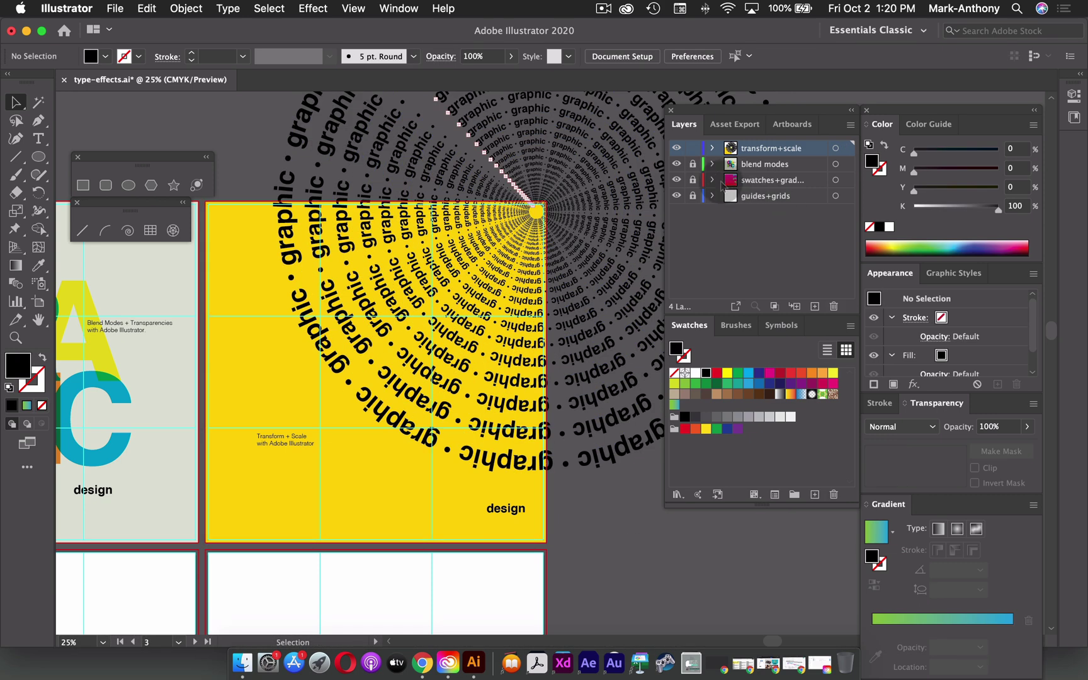
click(82, 186)
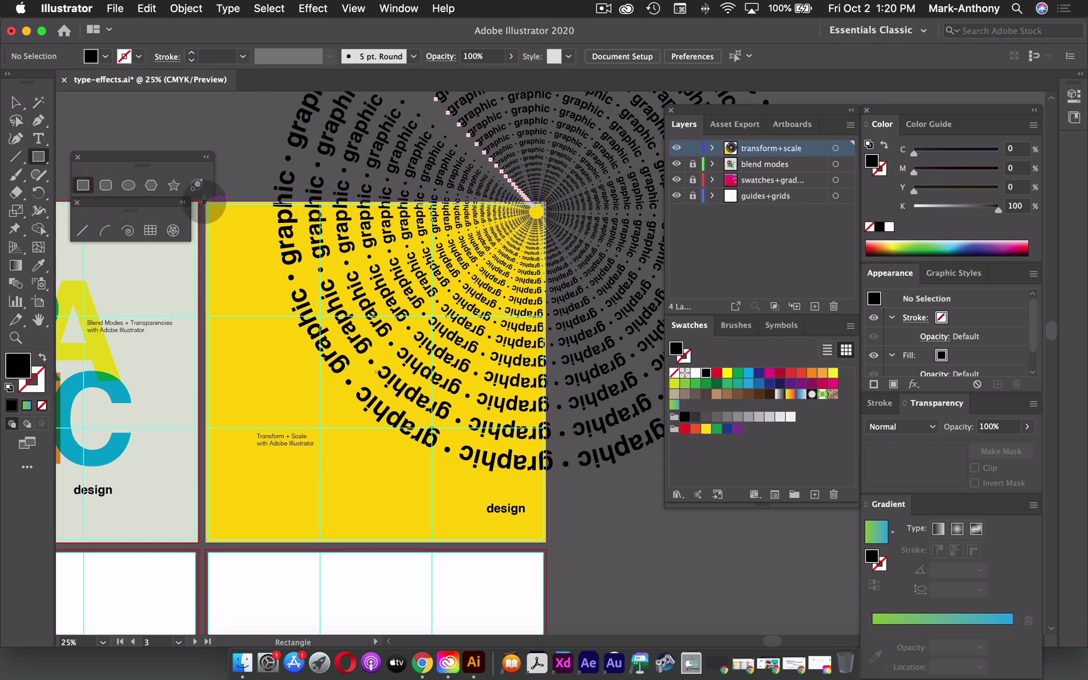
drag(205, 202, 545, 540)
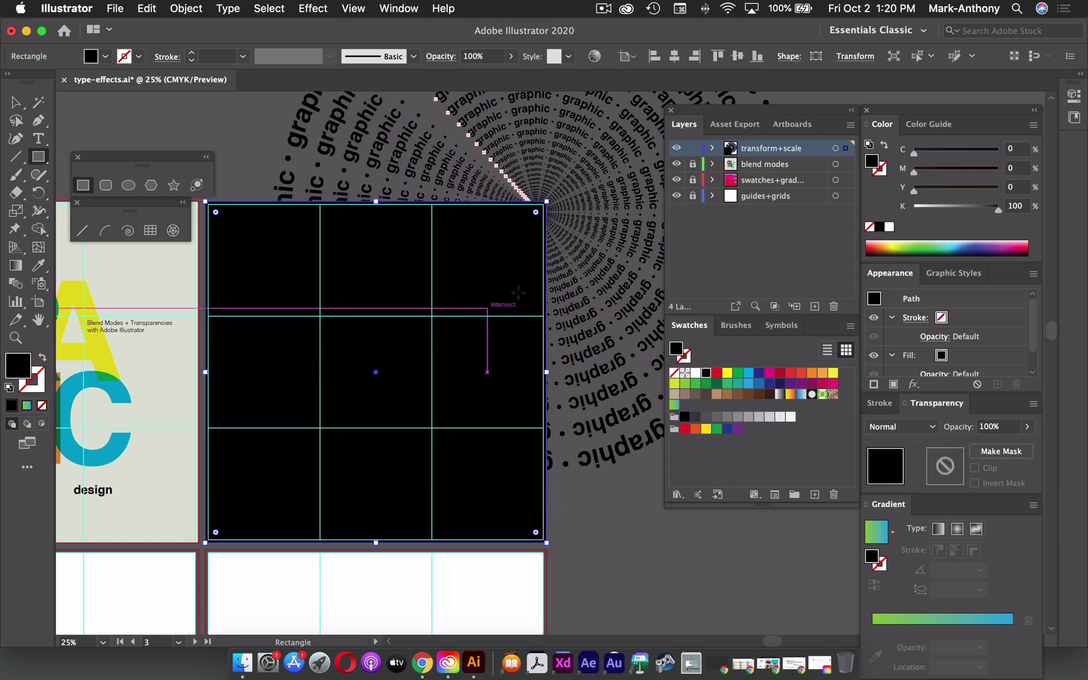
Expand transform+scale in the Layers panel, revealing the rectangle above design, the caption and the rings
click(713, 149)
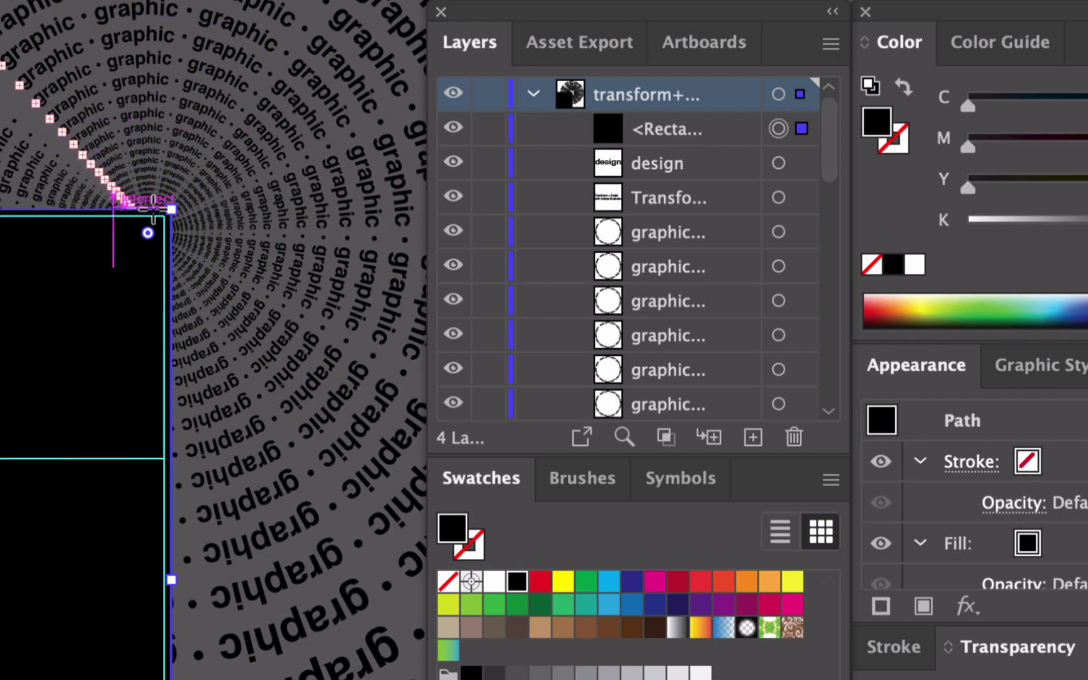
drag(147, 233, 124, 124)
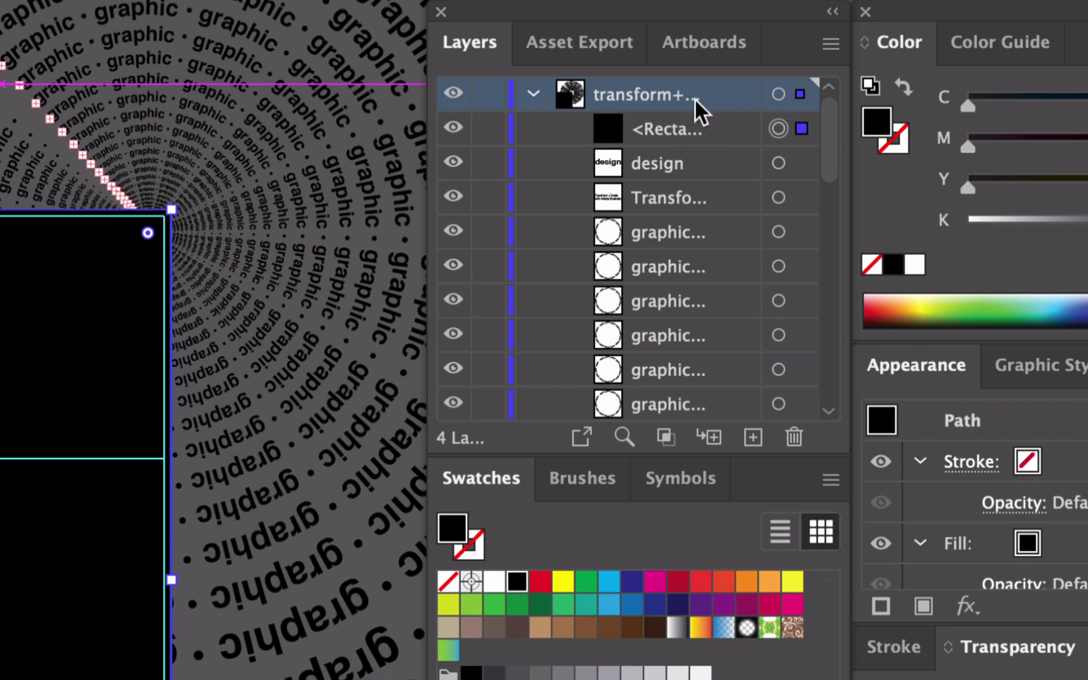
Make the top rectangle a clipping mask for transform+scale, then toggle its visibility to compare
click(666, 437)
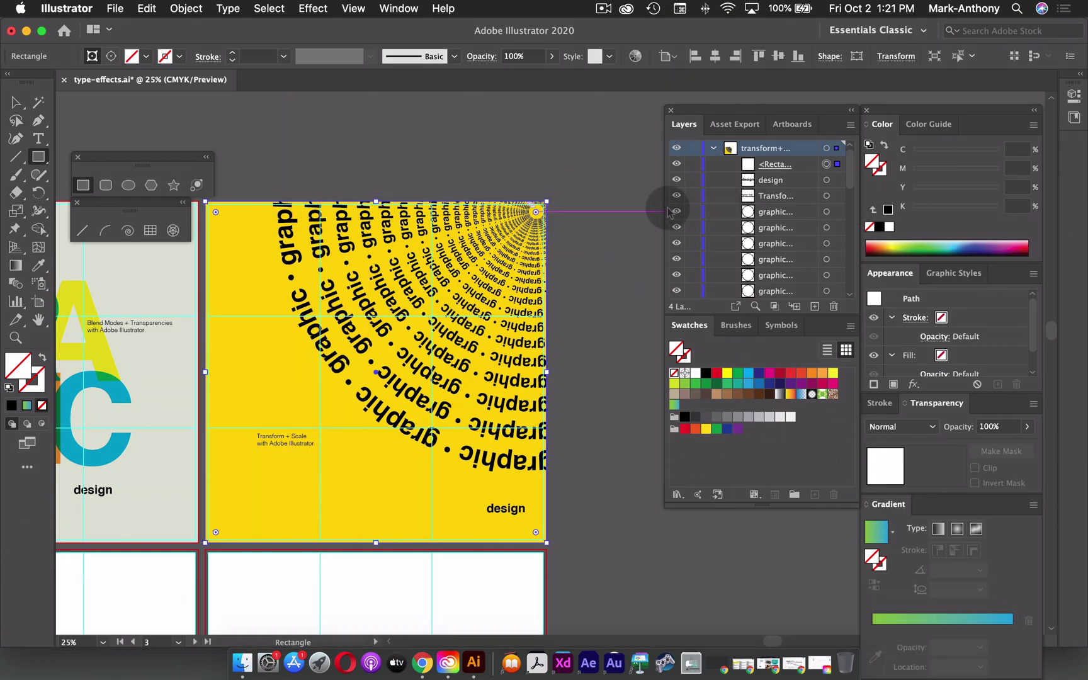
drag(666, 210, 579, 211)
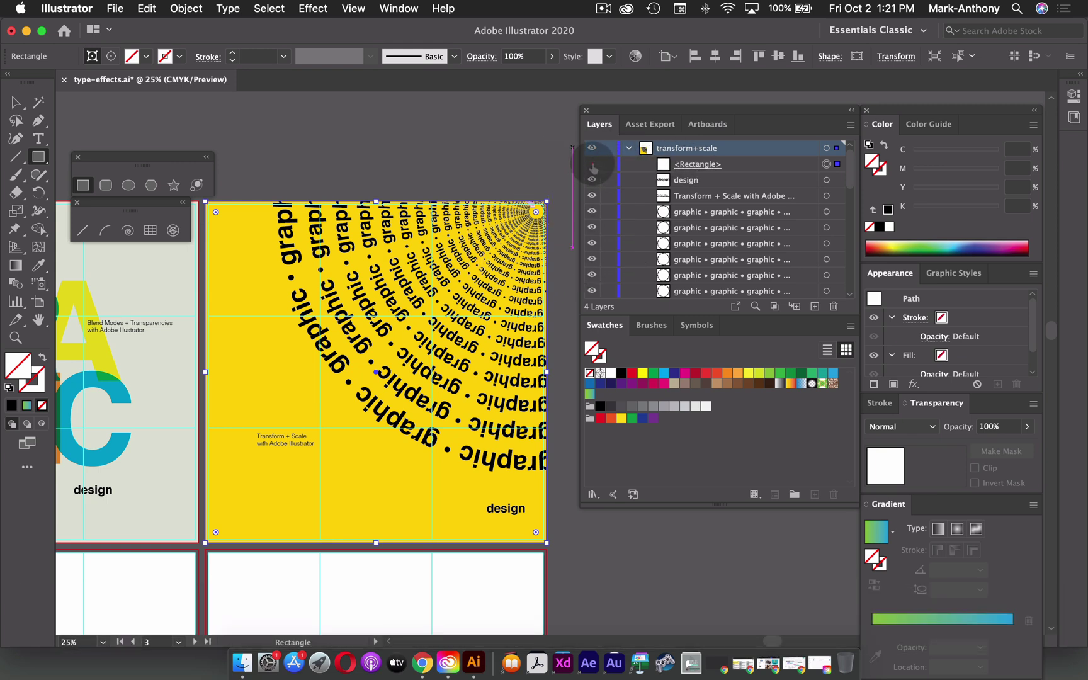
click(592, 165)
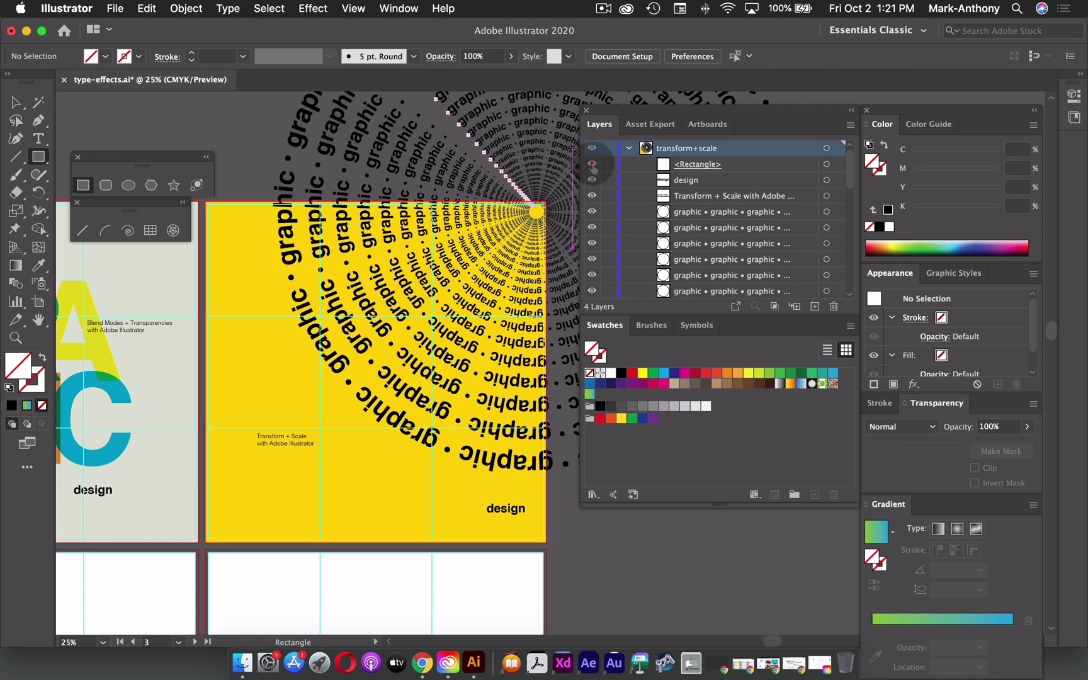
click(592, 164)
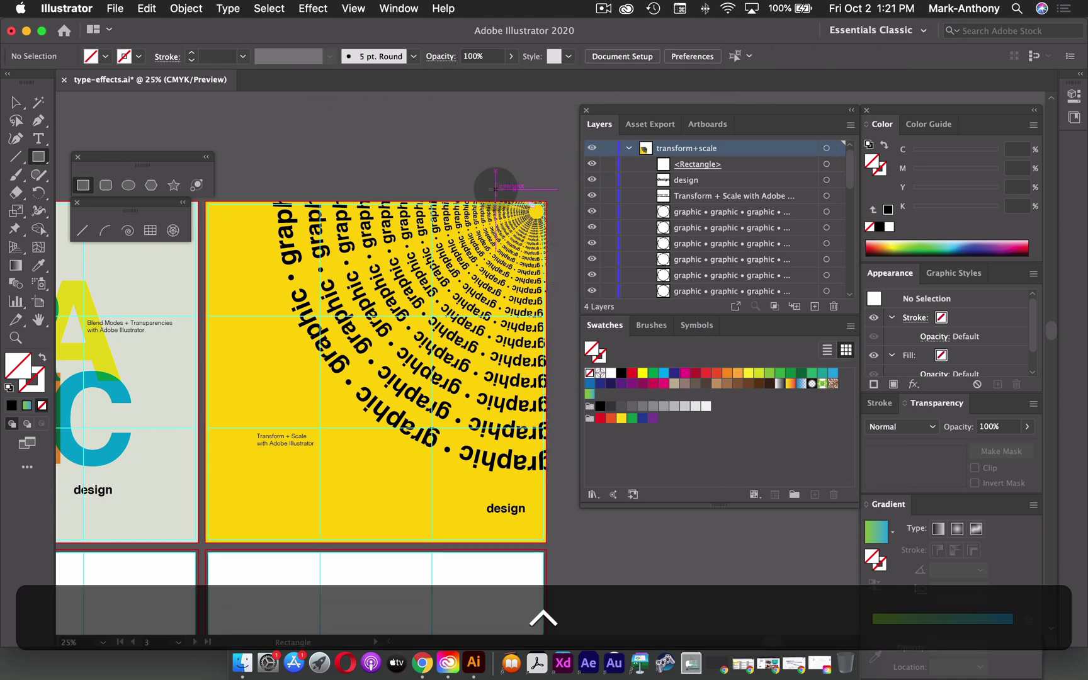
scroll(494, 214, left, 5)
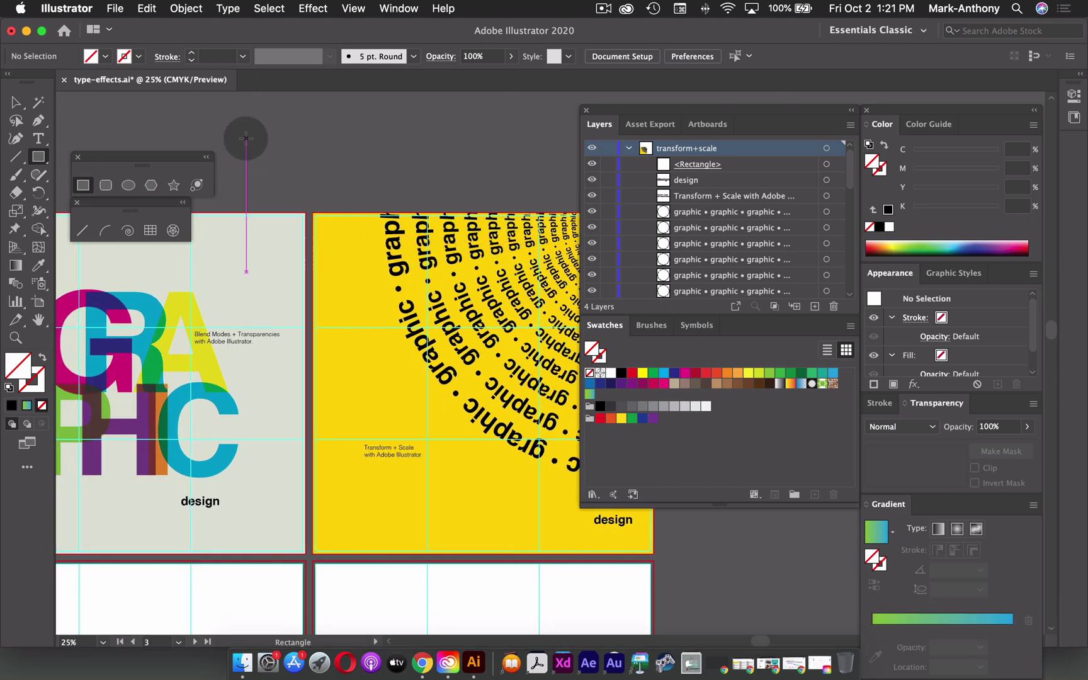
Collapse the transform+scale layer and save type-effects.ai with Cmd+S
click(629, 148)
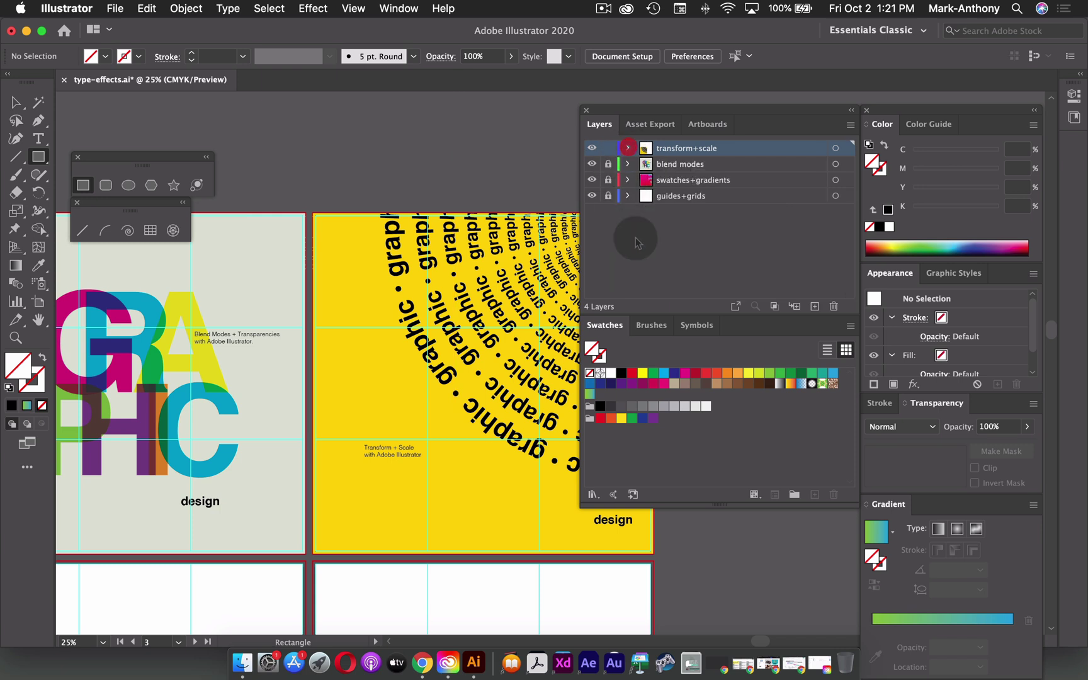
key(super+s)
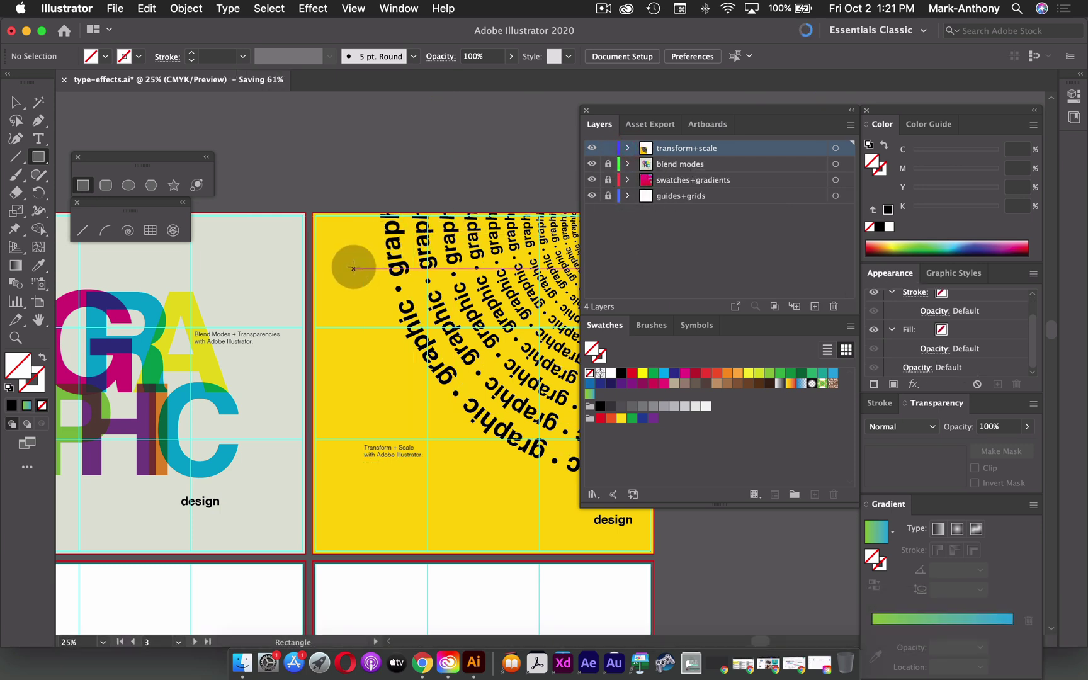